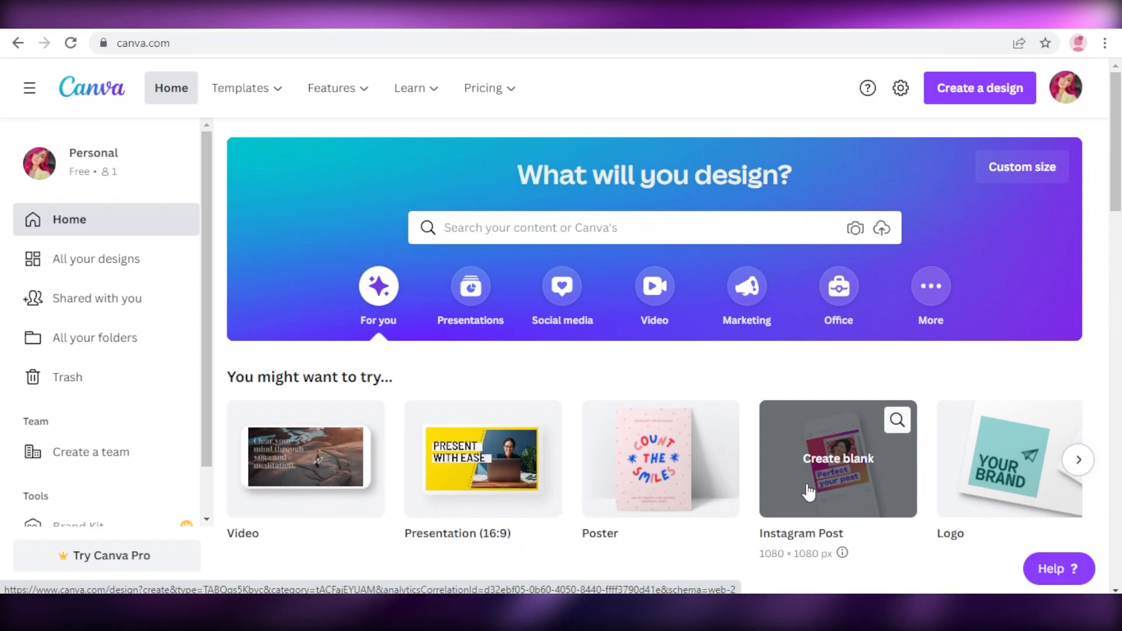
scroll(1032, 250, "down", 7)
scroll(1029, 245, "up", 7)
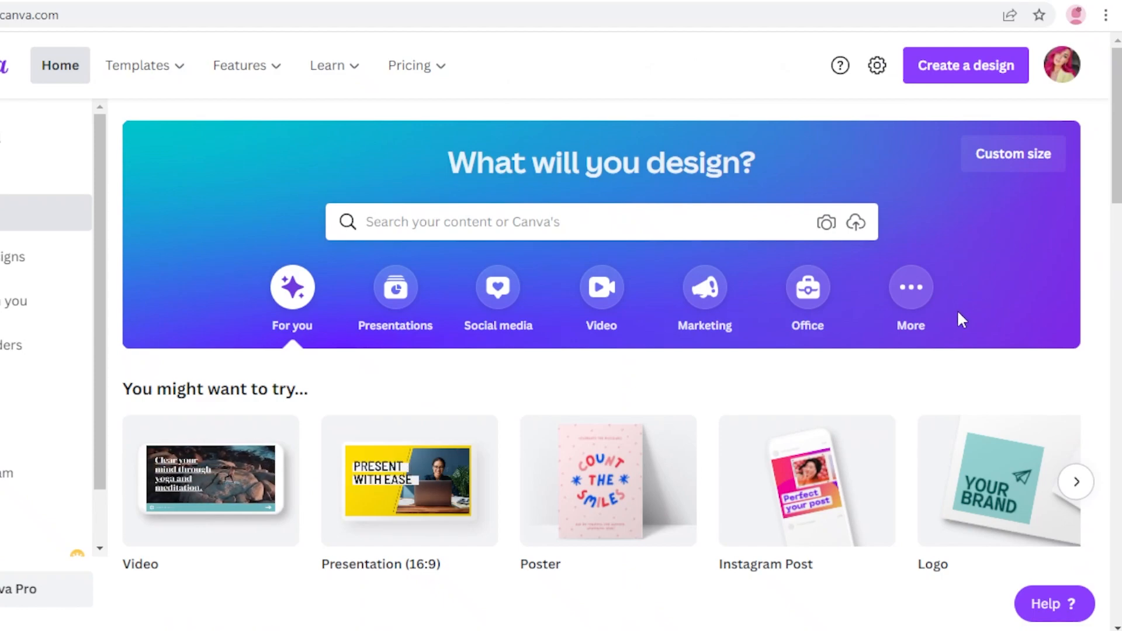
scroll(956, 309, "down", 3)
scroll(957, 318, "up", 3)
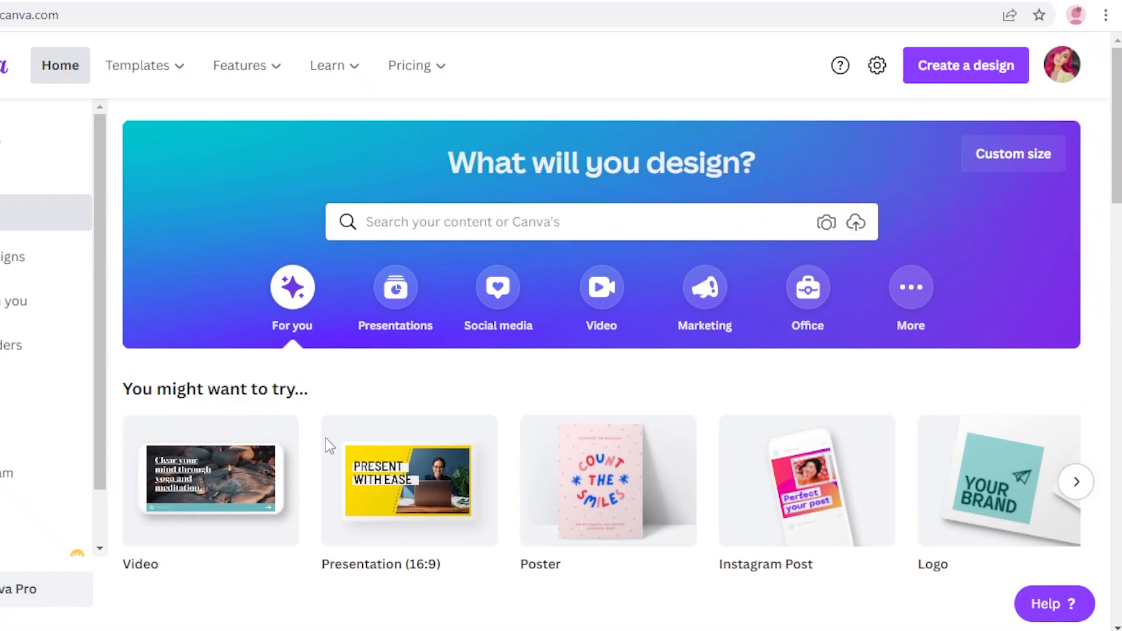
left_click(1068, 67)
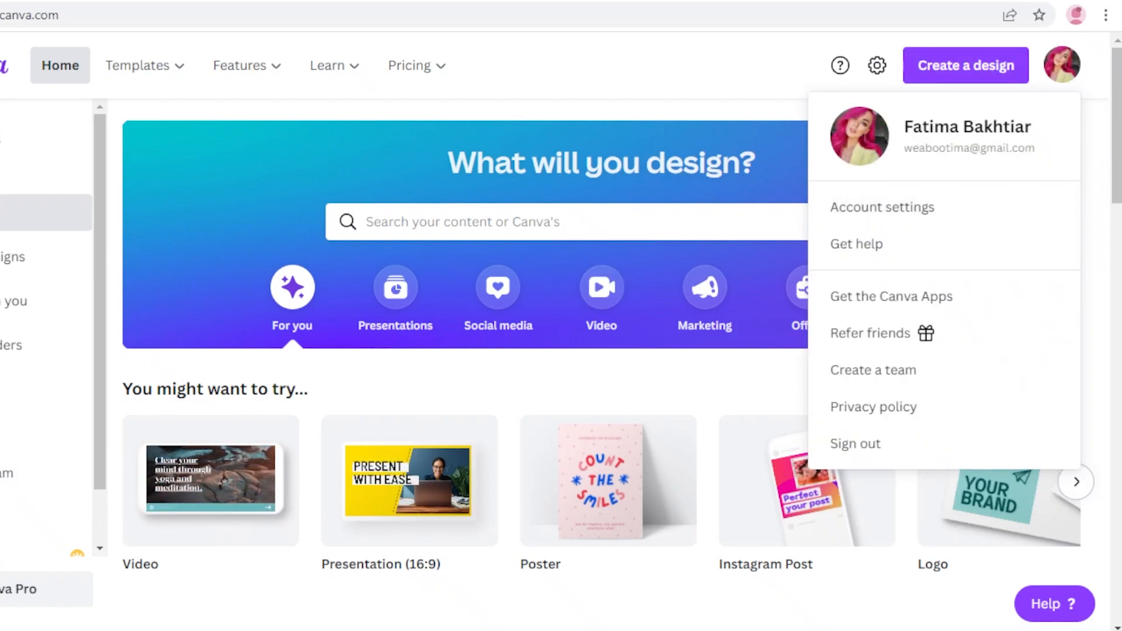
left_click(1067, 71)
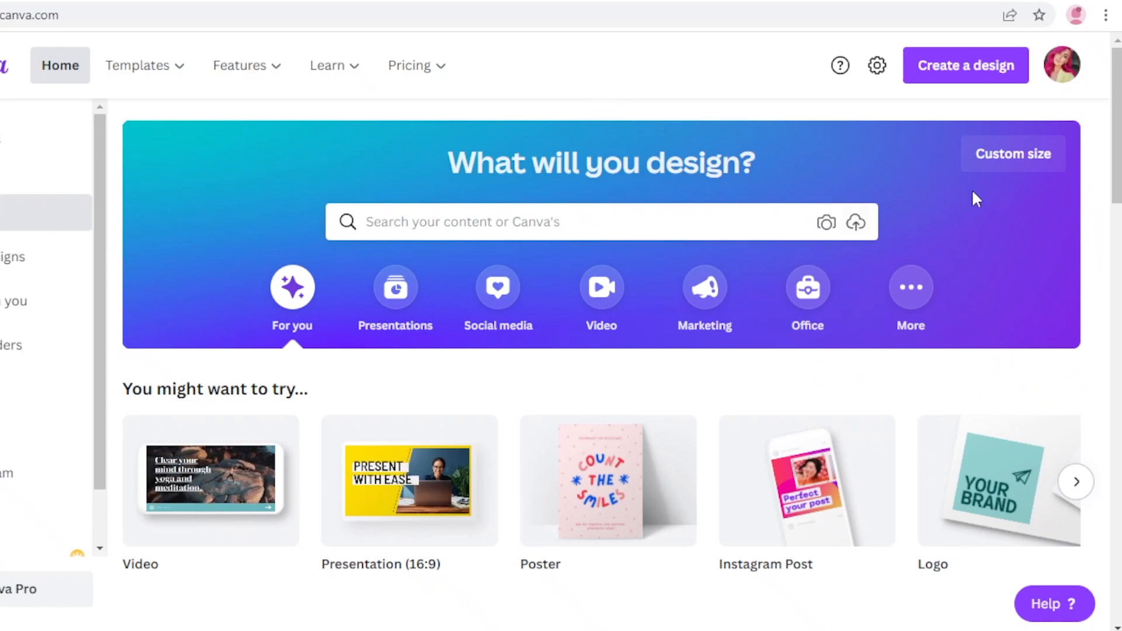
Enter a custom design size with a width of 631 and a height of 631, in px
left_click(1022, 174)
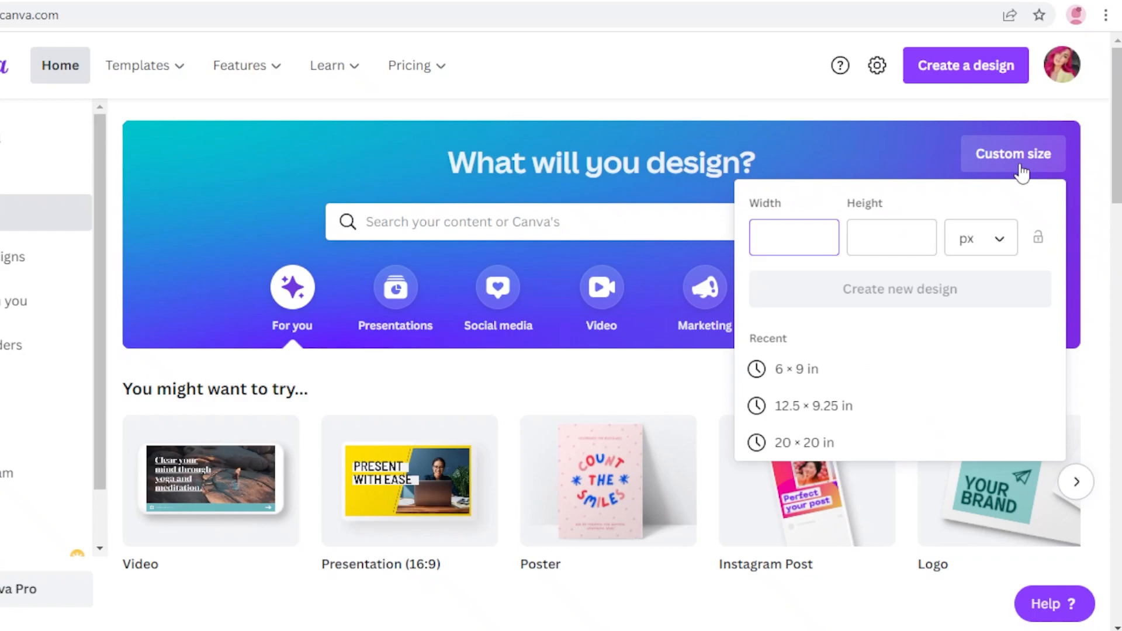
left_click(977, 251)
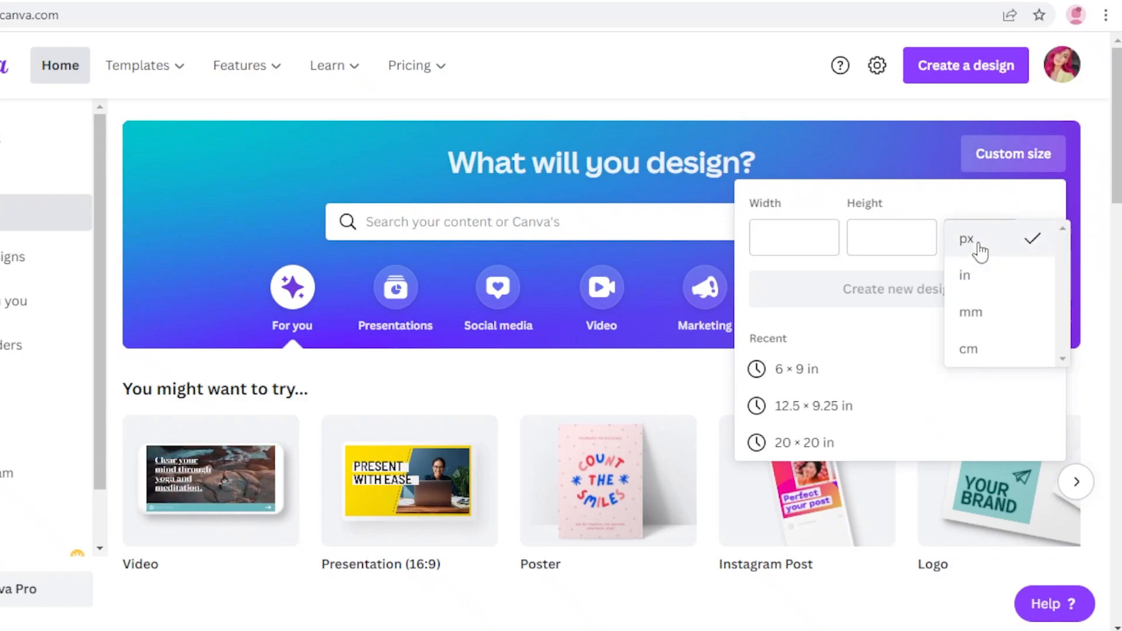
left_click(953, 247)
left_click(793, 239)
type("63")
left_click(859, 239)
type("631")
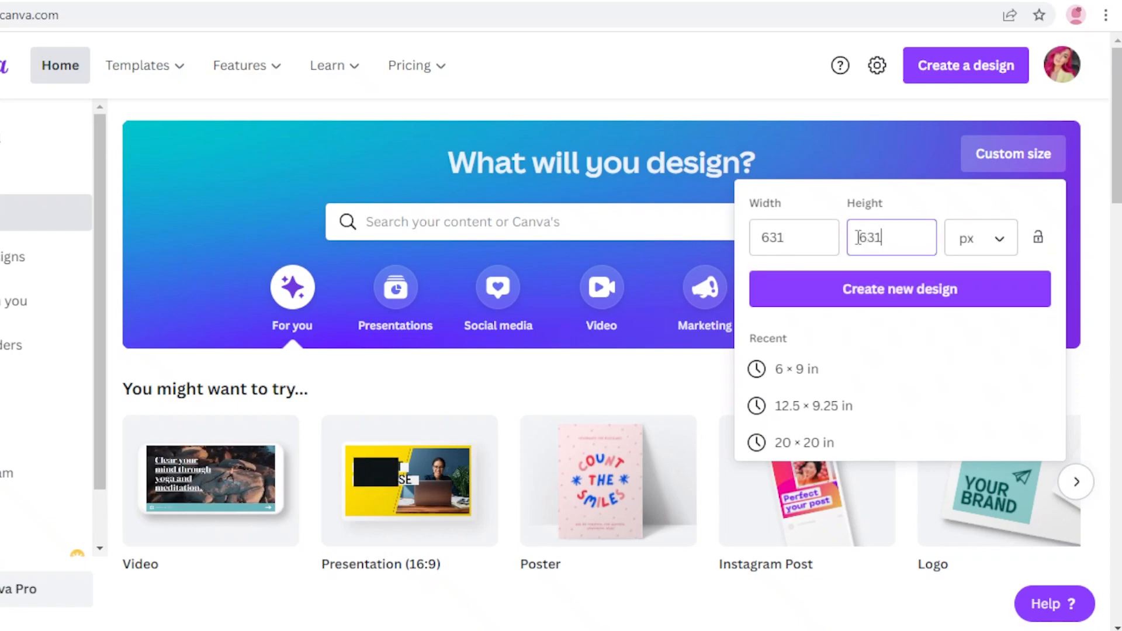
Lock the custom size's aspect ratio and create a new design at 631 × 631 px
left_click(1037, 241)
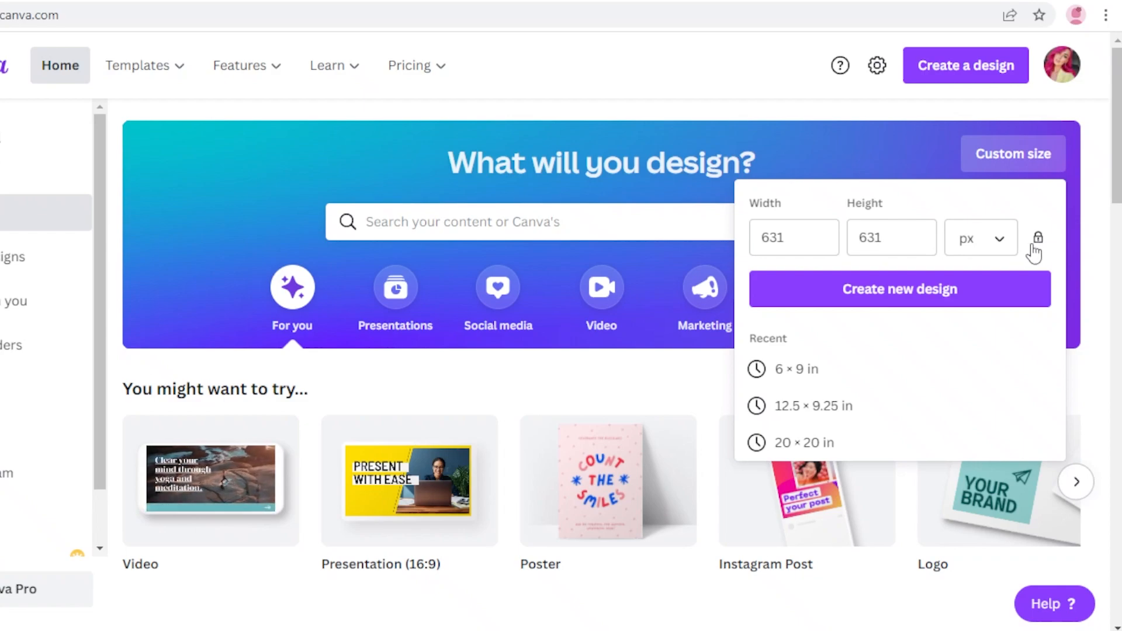
left_click(907, 238)
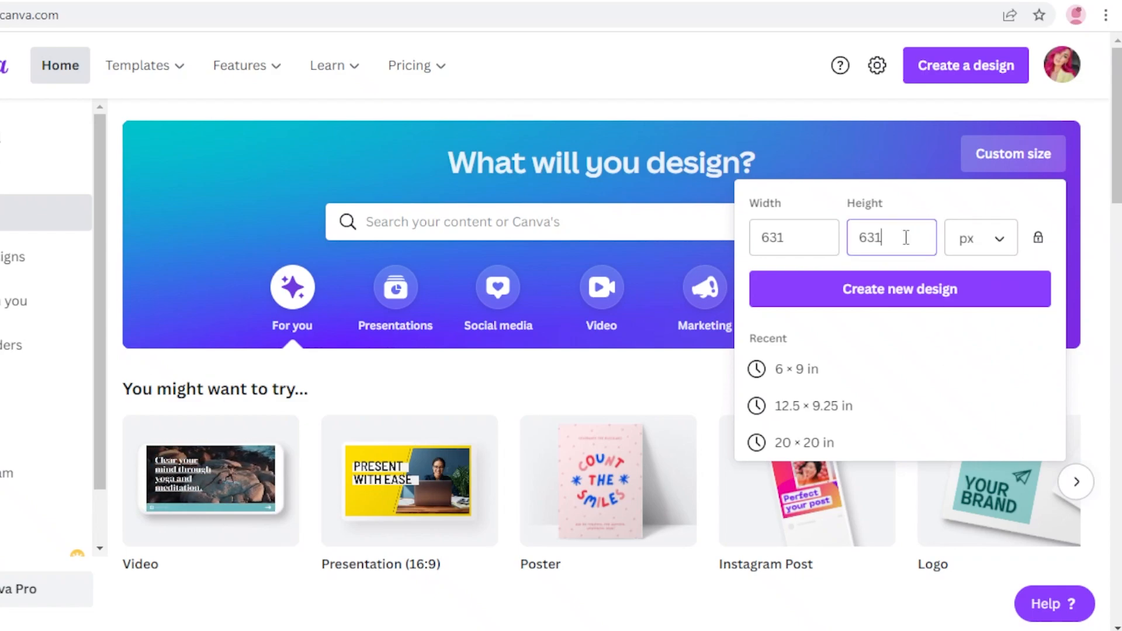
key("Up")
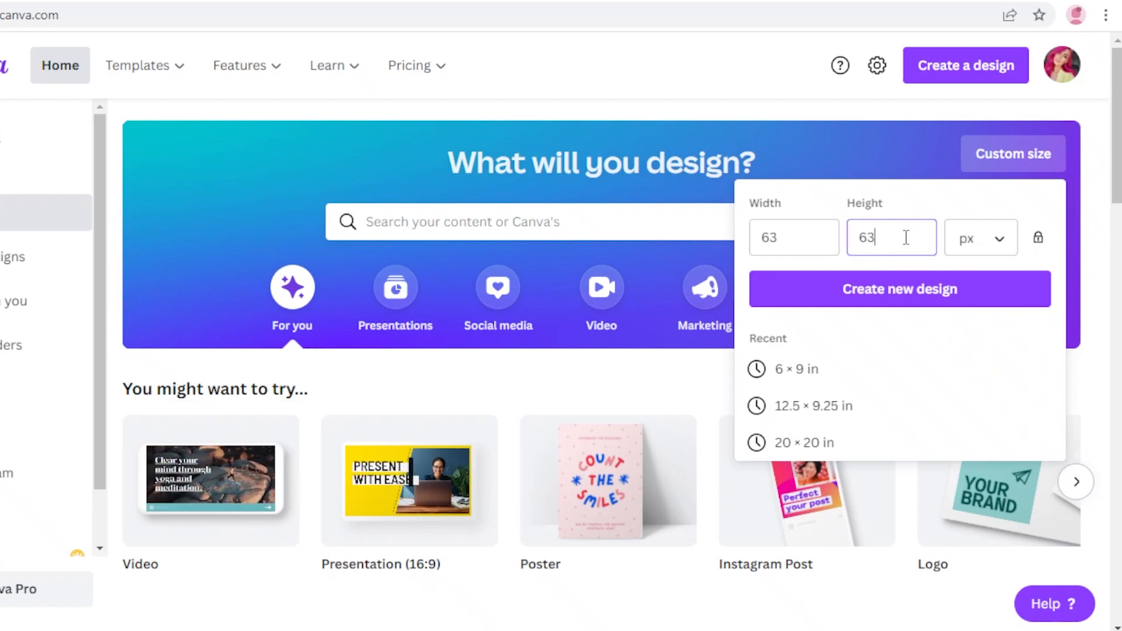
left_click(896, 286)
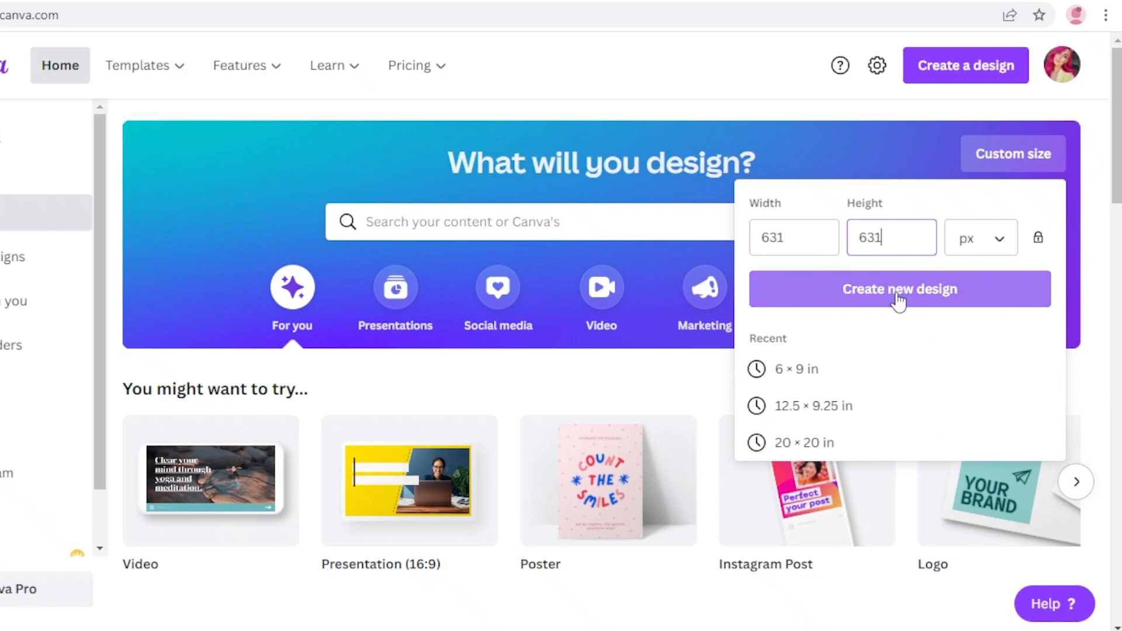
left_click(899, 299)
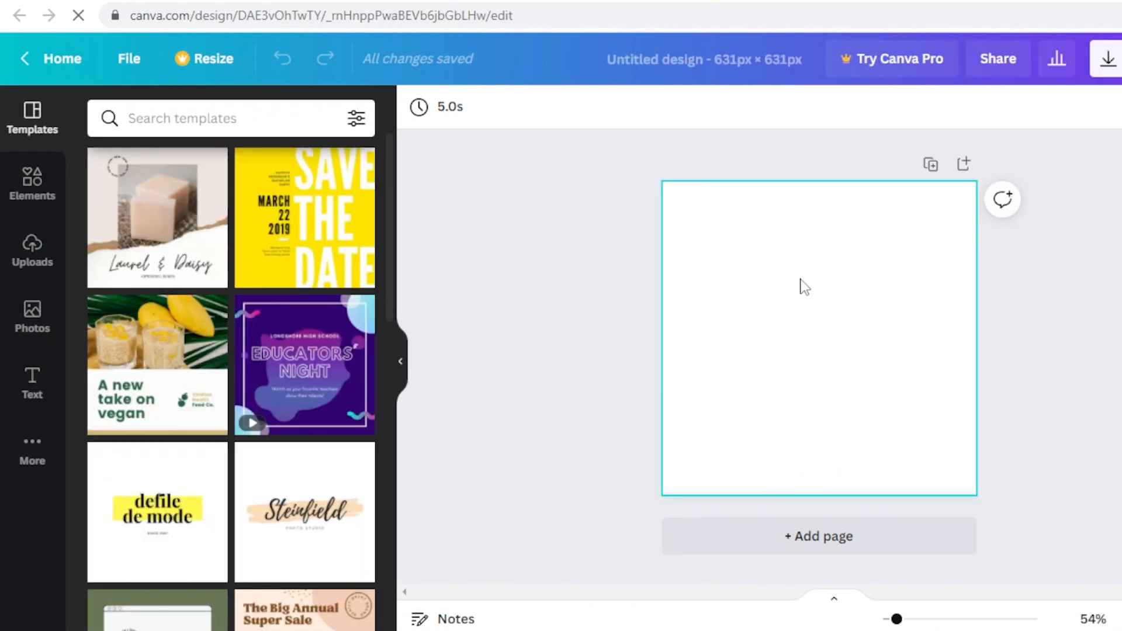
Fill the blank page's background with the custom light pink #FABBD2
left_click(804, 239)
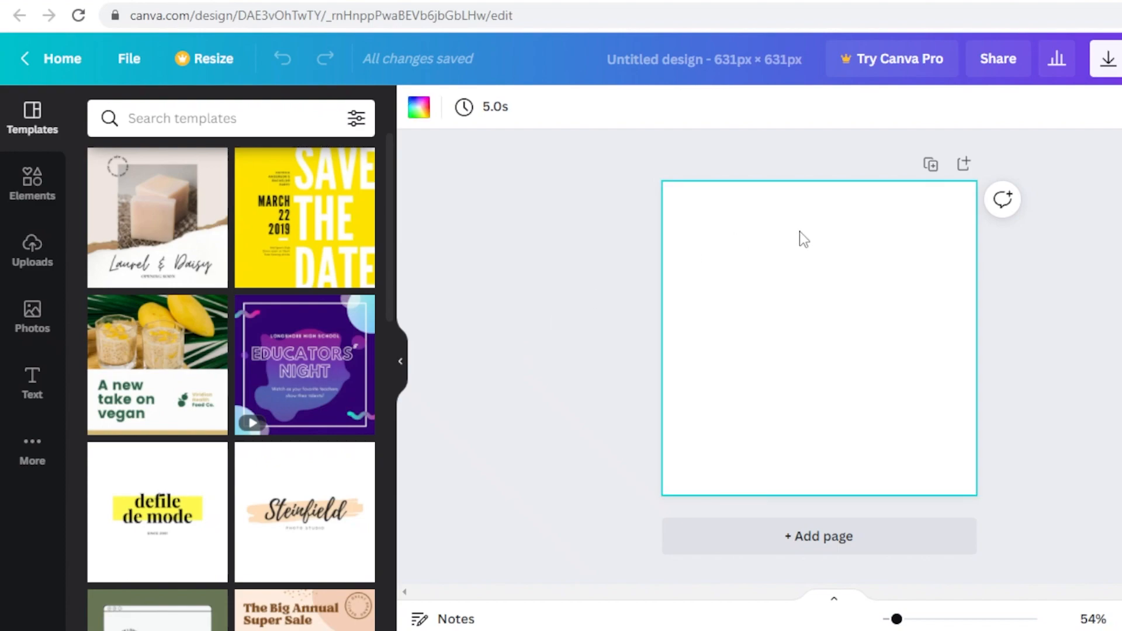
left_click(420, 107)
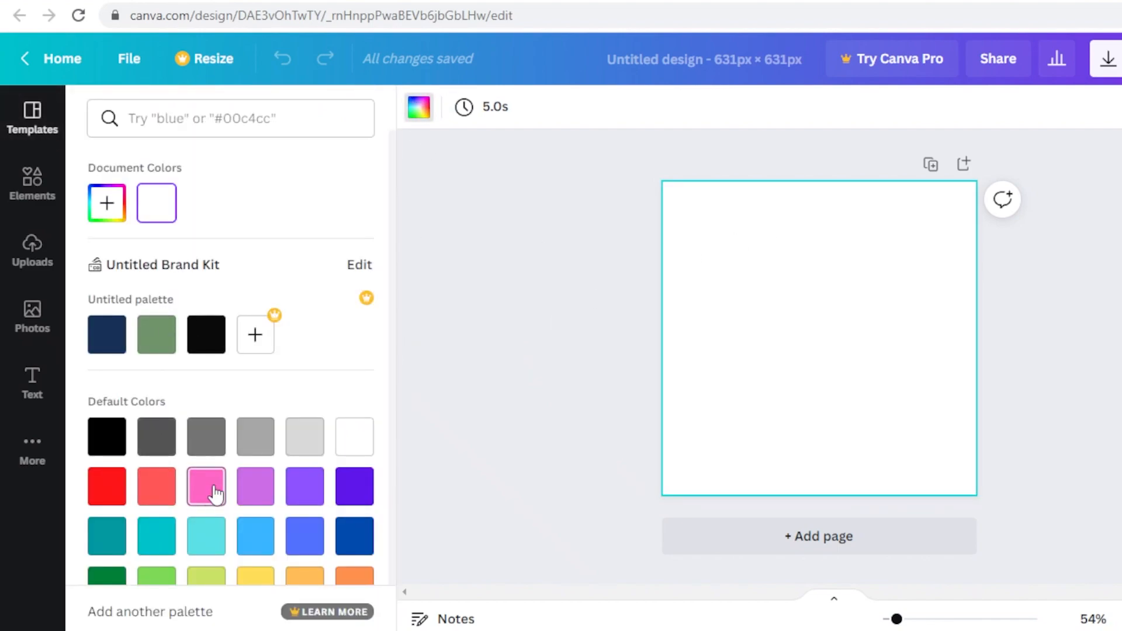
left_click(166, 494)
left_click(106, 202)
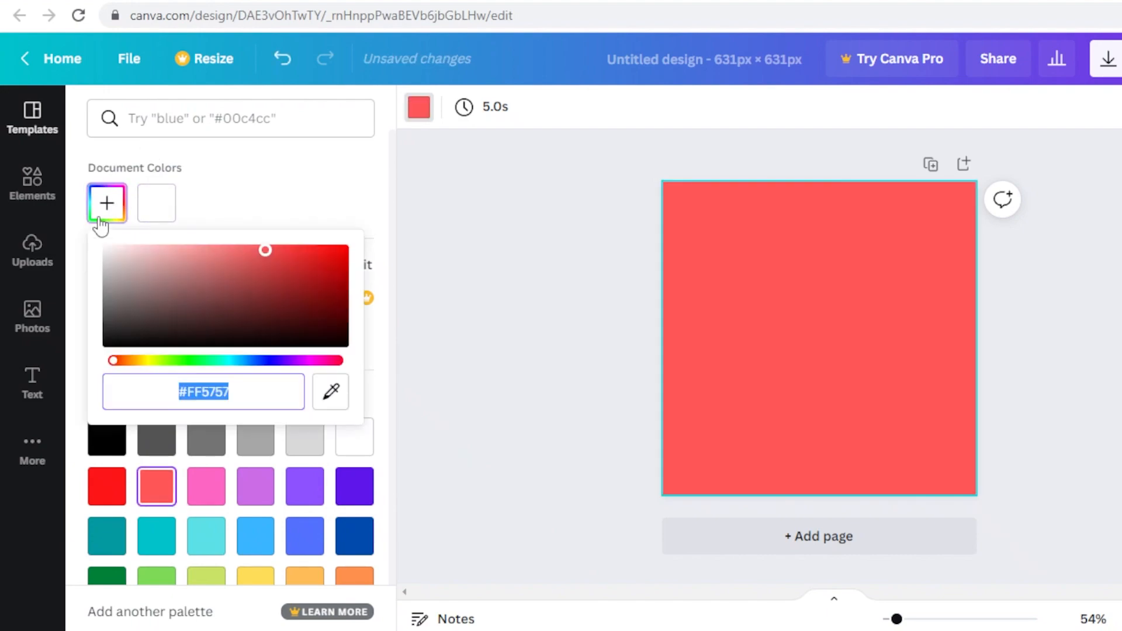
left_click_drag(190, 275, 164, 251)
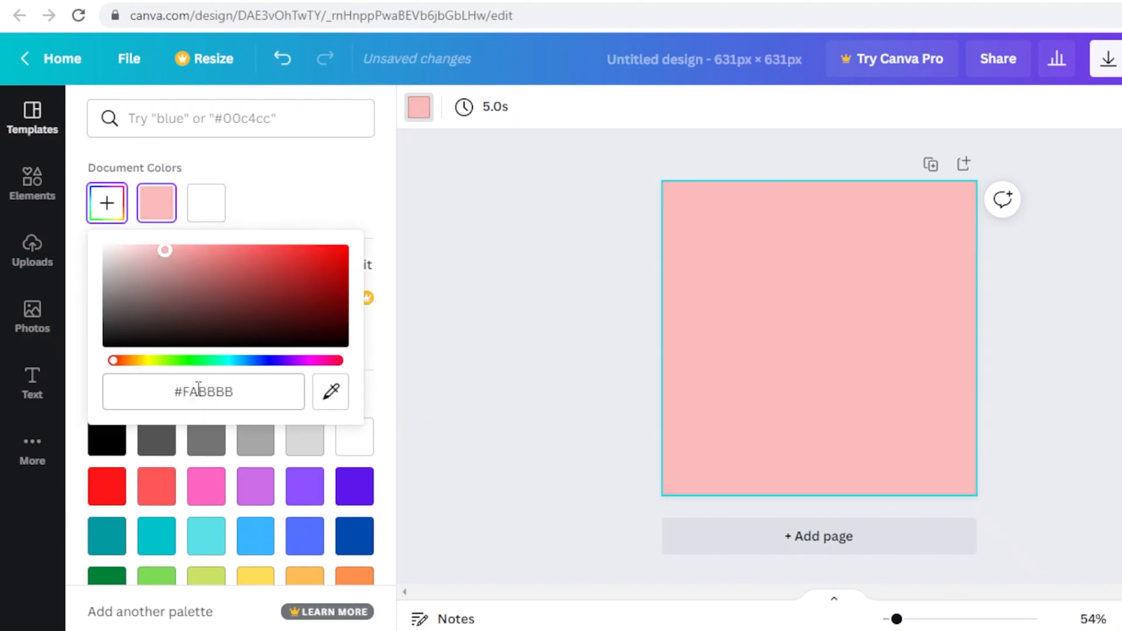
left_click_drag(303, 361, 323, 362)
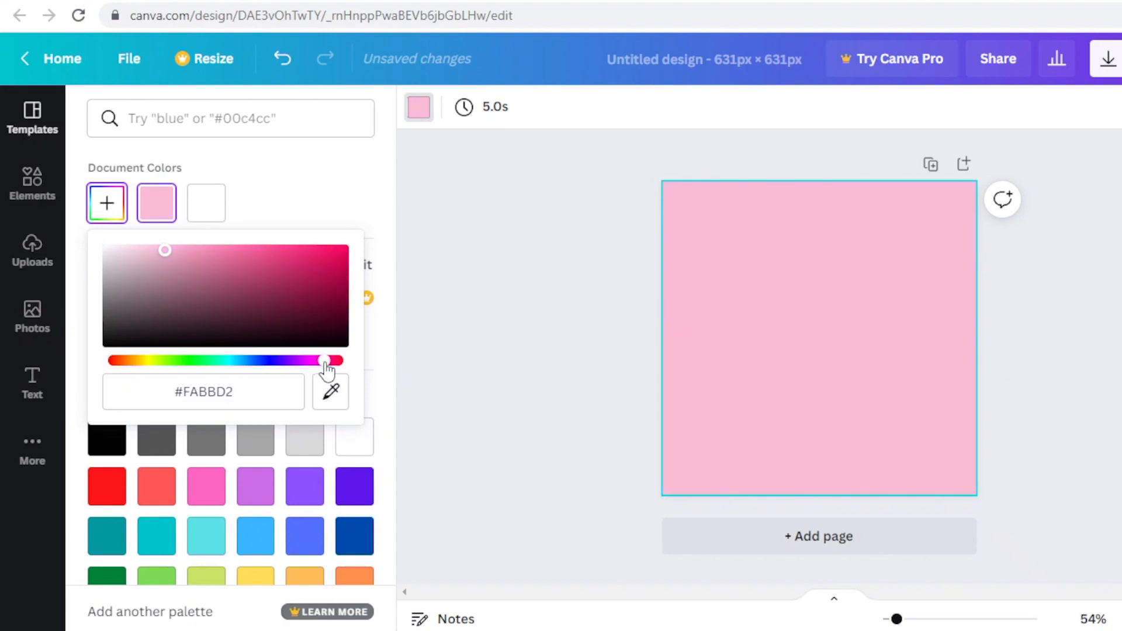
left_click(553, 413)
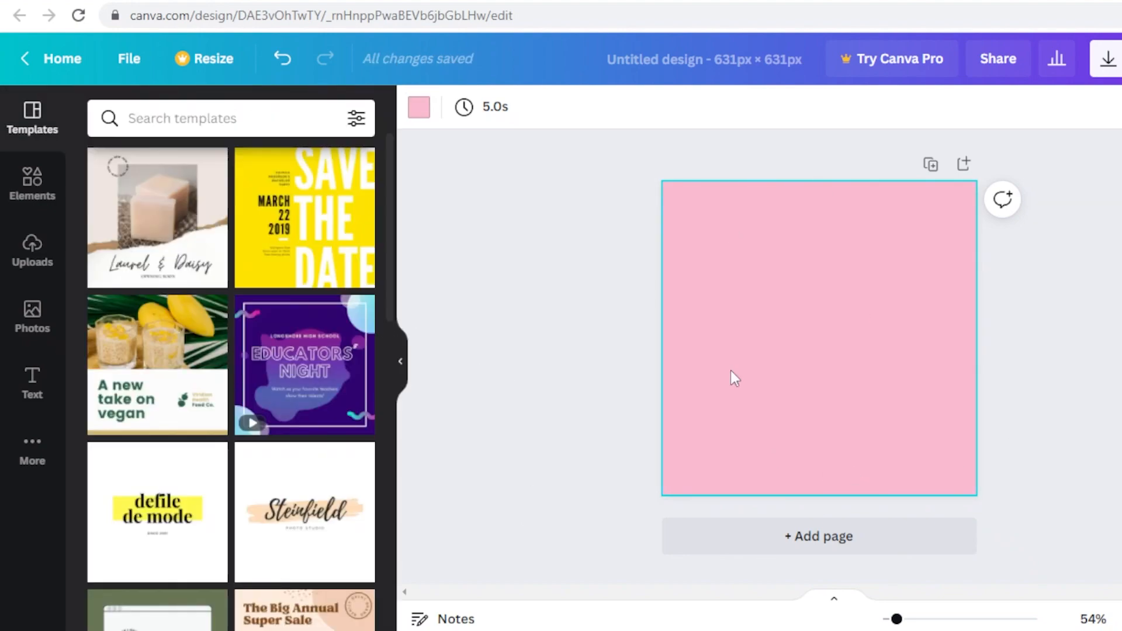
left_click(1111, 288)
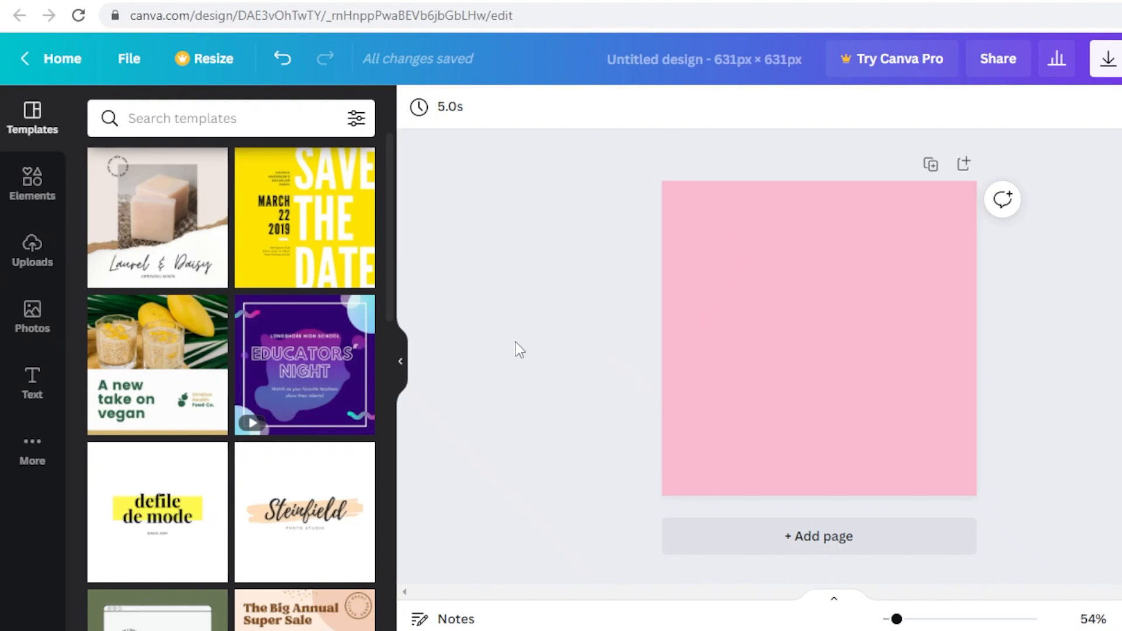
Search the elements library for "person"
left_click(46, 191)
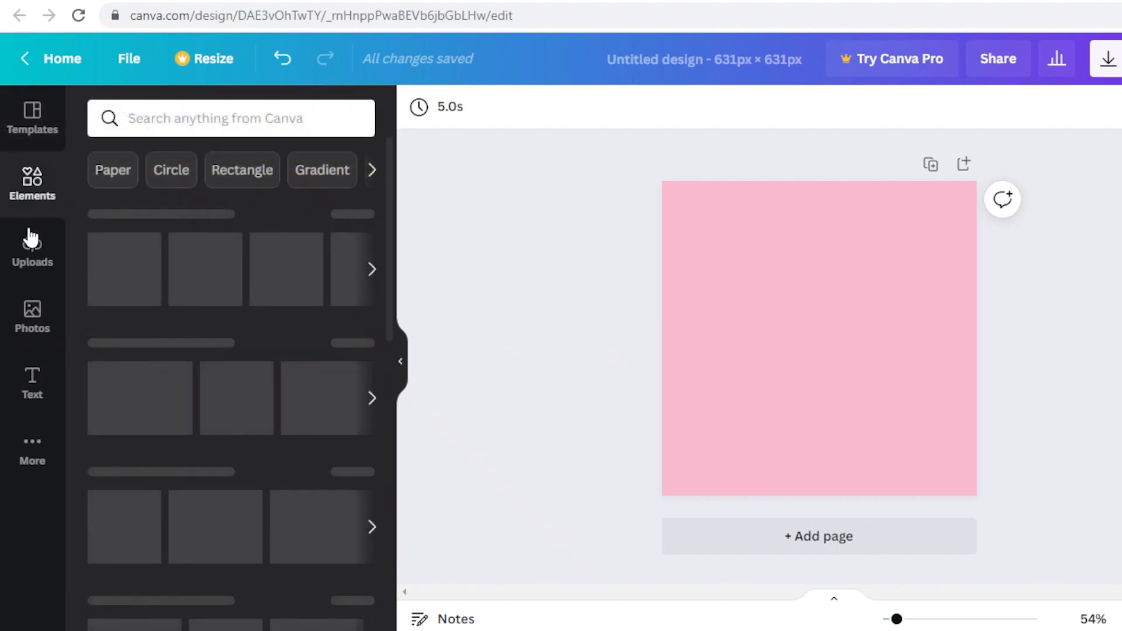
left_click(180, 120)
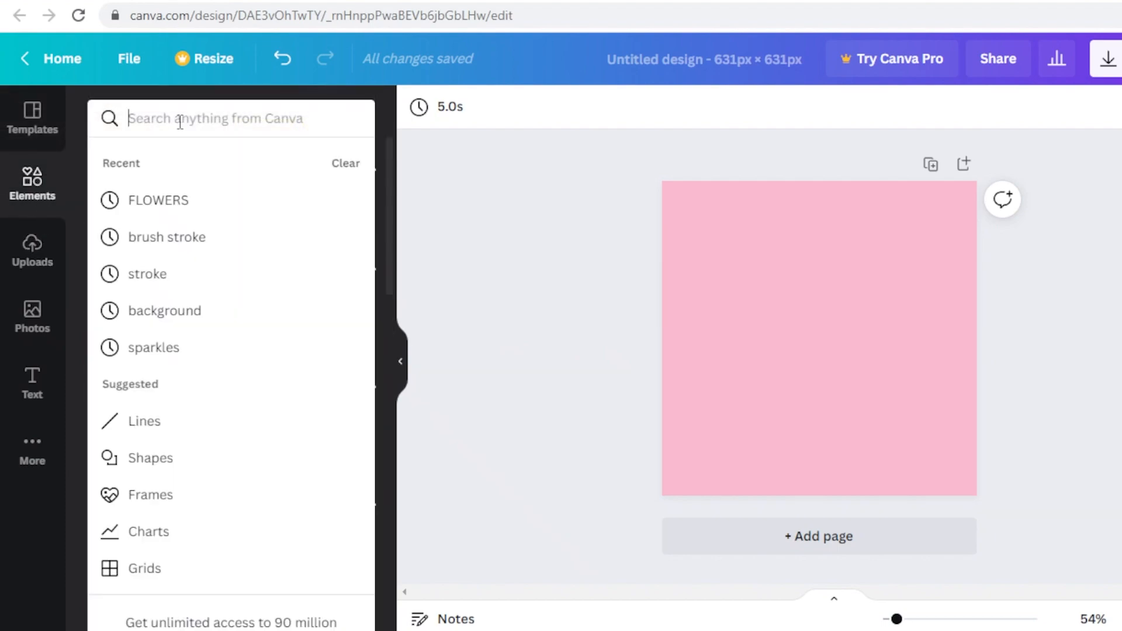
type("person")
key("Return")
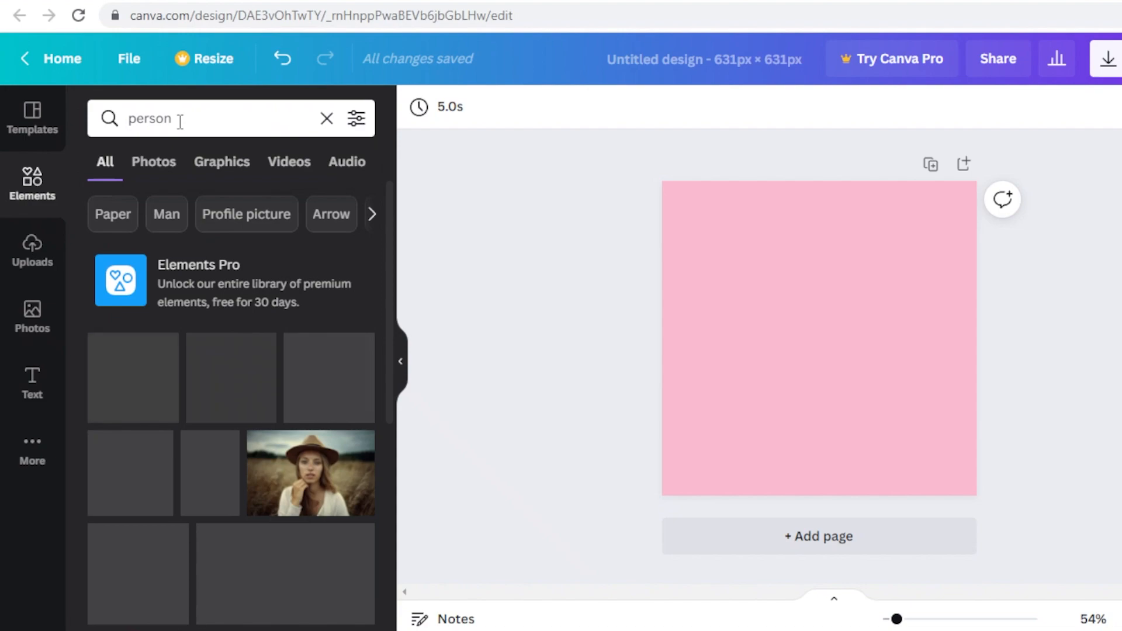
Look through the person results across all elements and photos, ending with only the graphics listed
scroll(153, 401, "down", 5)
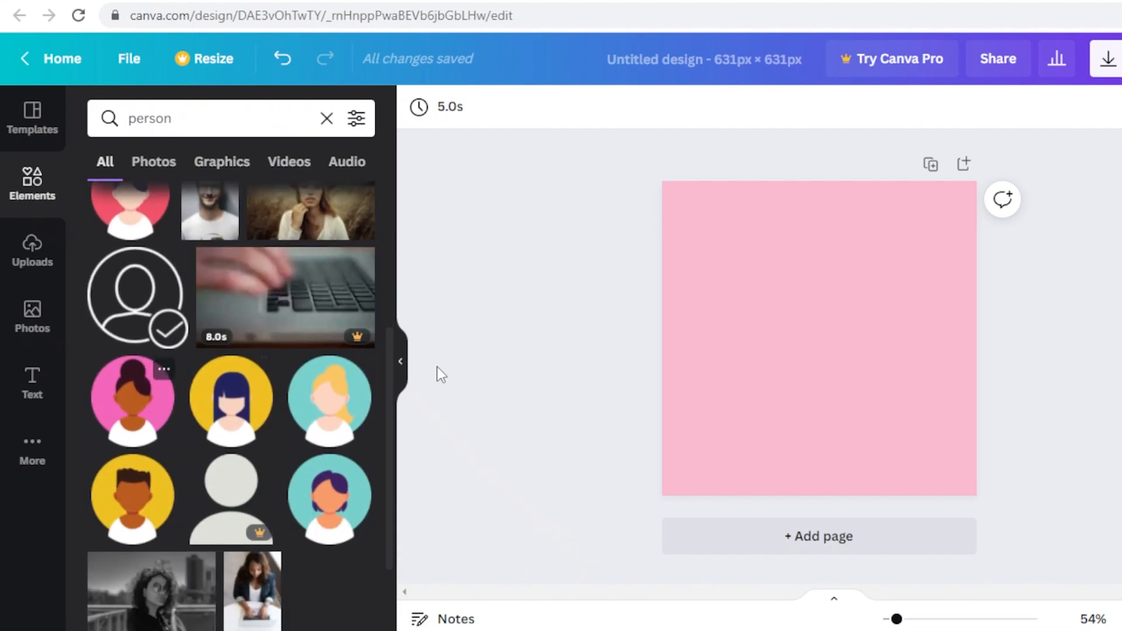
scroll(171, 411, "down", 2)
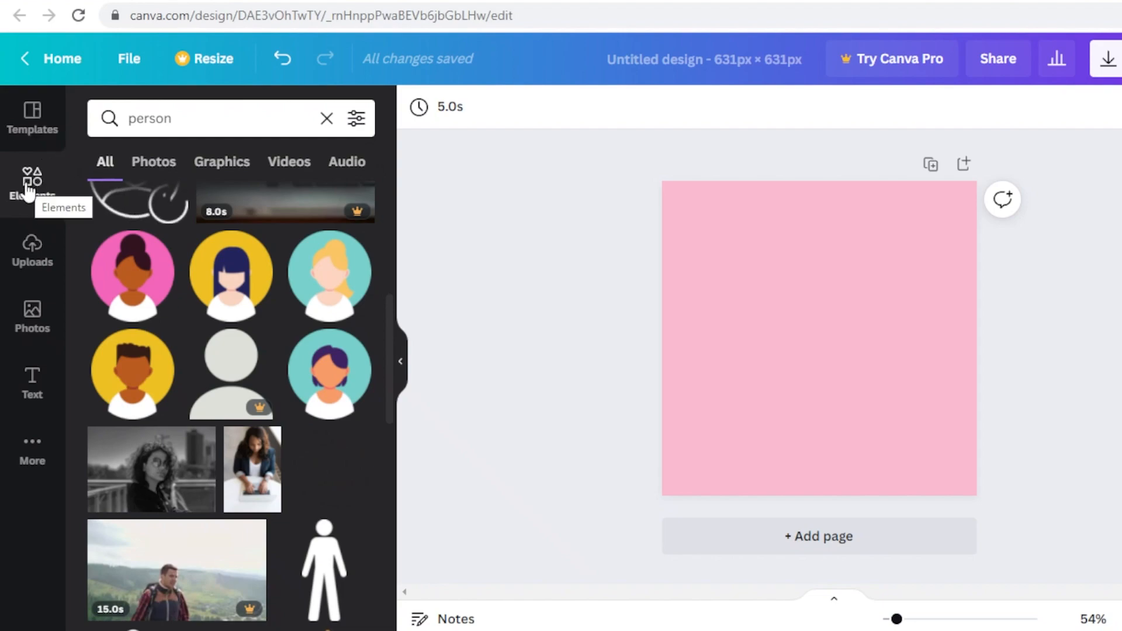
scroll(228, 363, "down", 15)
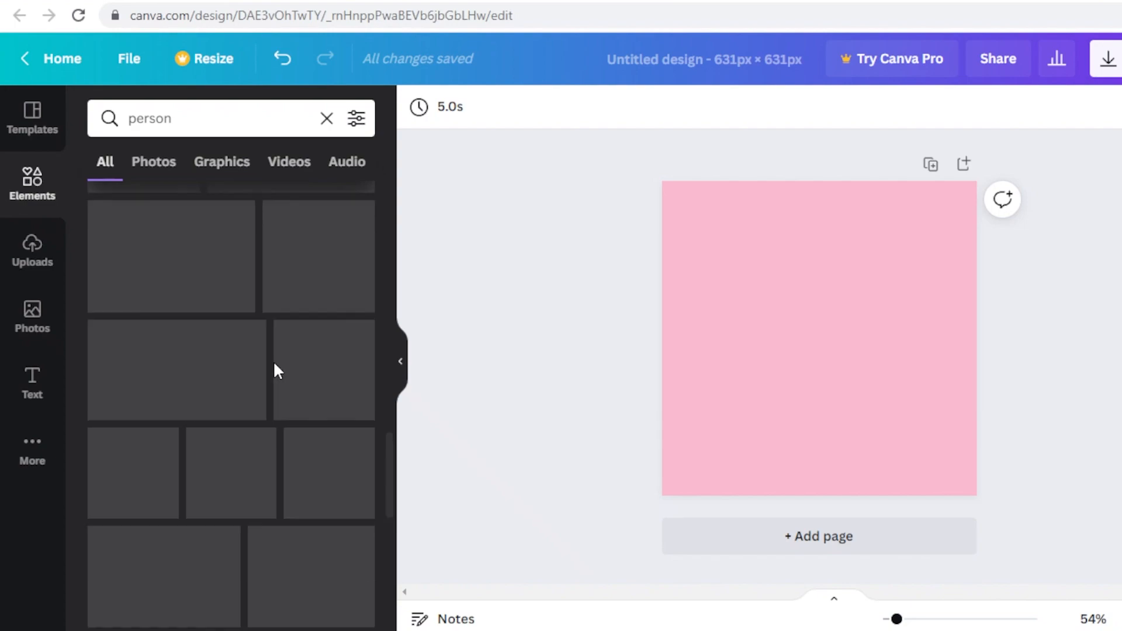
scroll(273, 360, "up", 15)
left_click(159, 162)
scroll(133, 301, "down", 10)
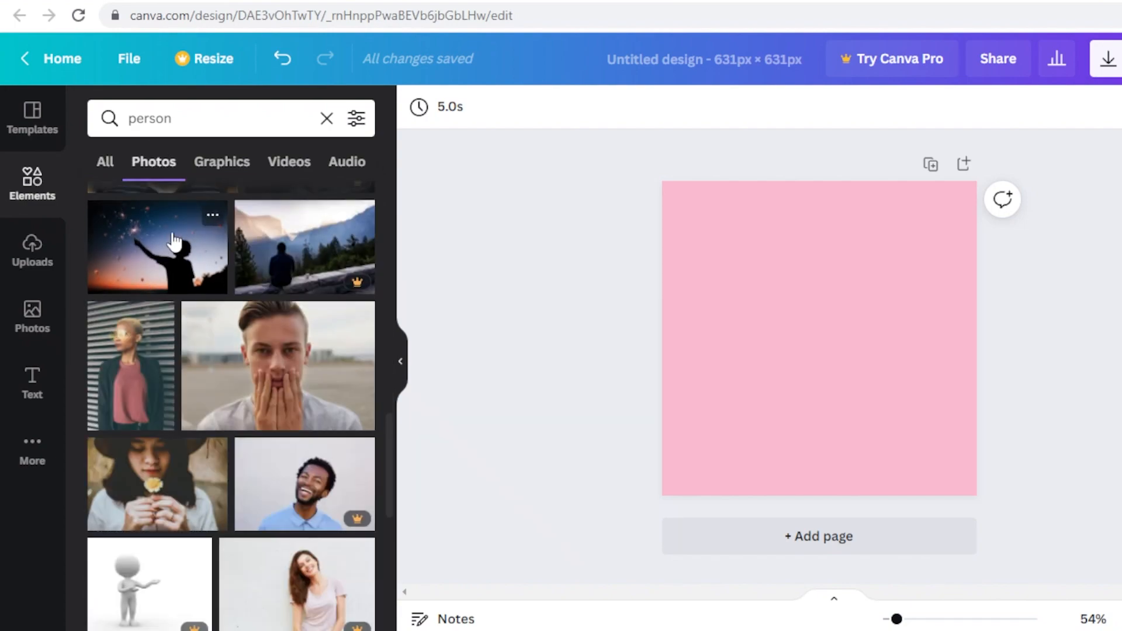
left_click(221, 163)
scroll(180, 368, "down", 10)
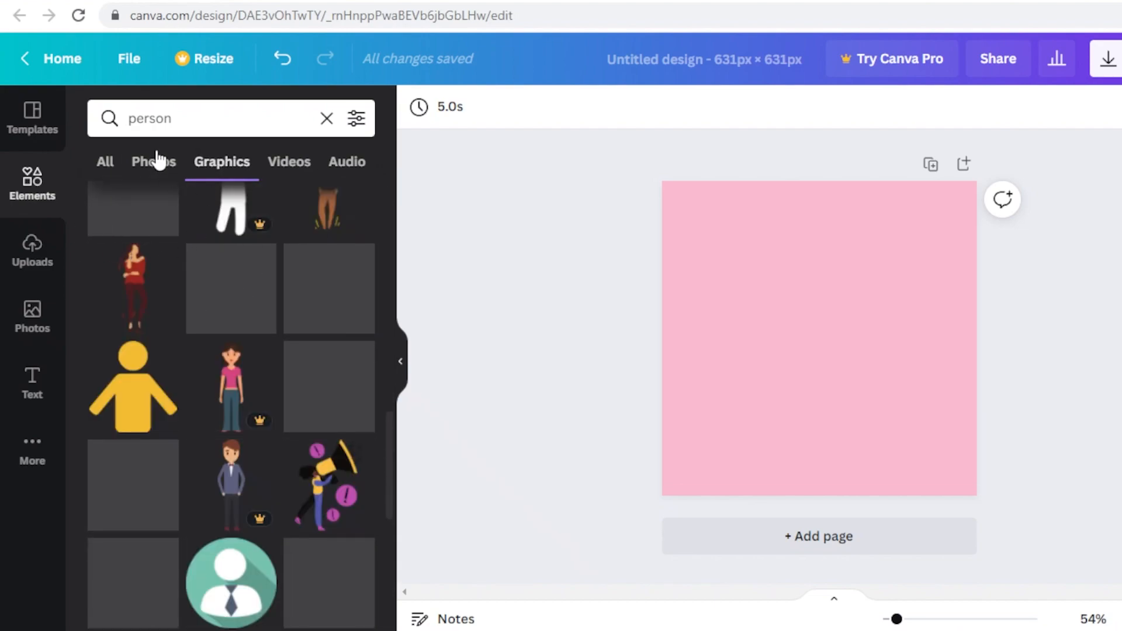
scroll(105, 380, "down", 5)
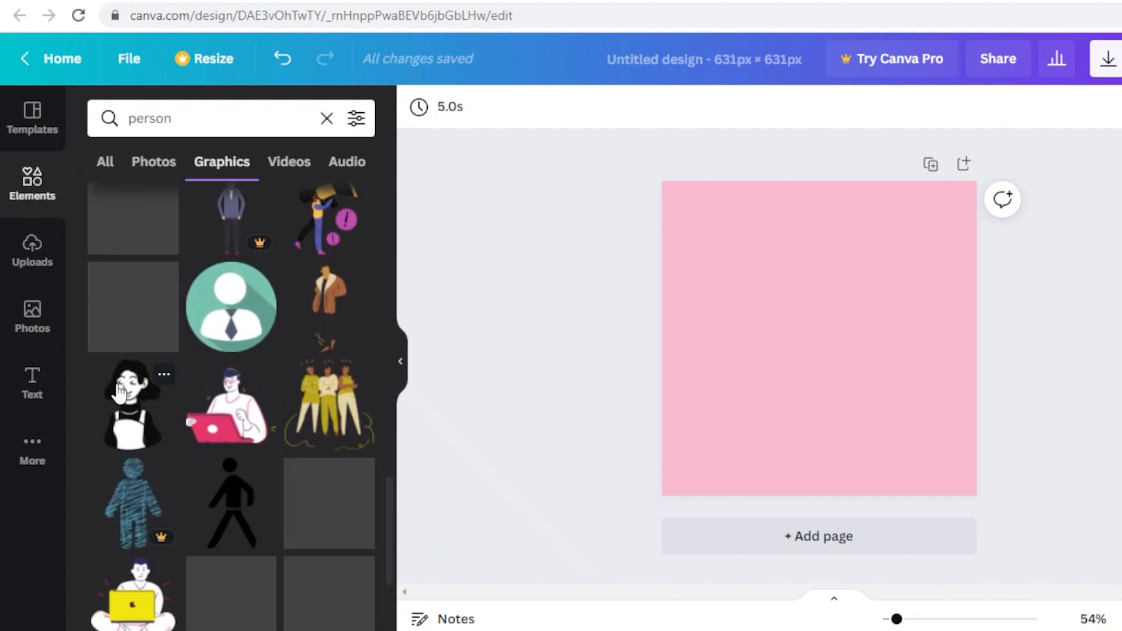
left_click(36, 251)
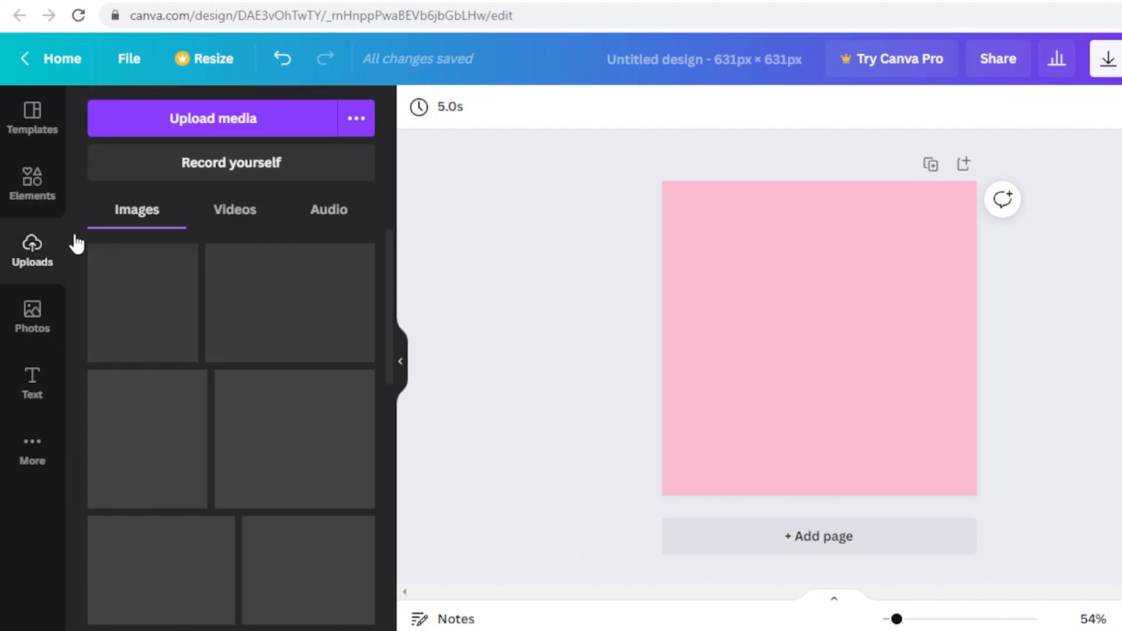
left_click(32, 311)
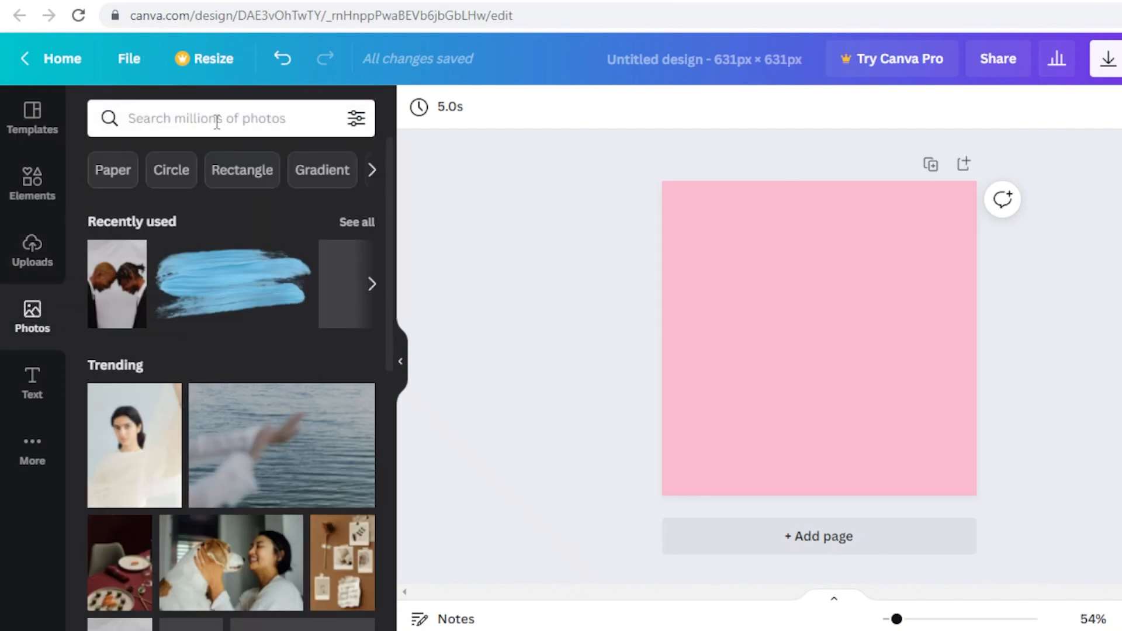
left_click(22, 393)
left_click(26, 456)
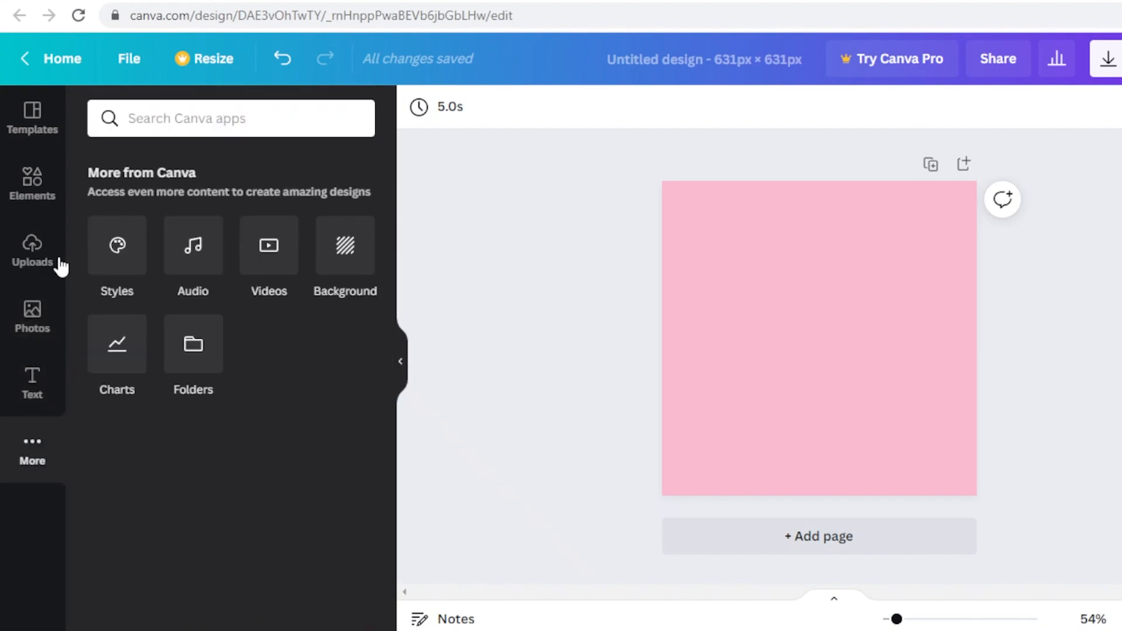
Add the black-and-white graphic of a short-haired woman to the page and browse all of its Magic Recommendations
left_click(46, 208)
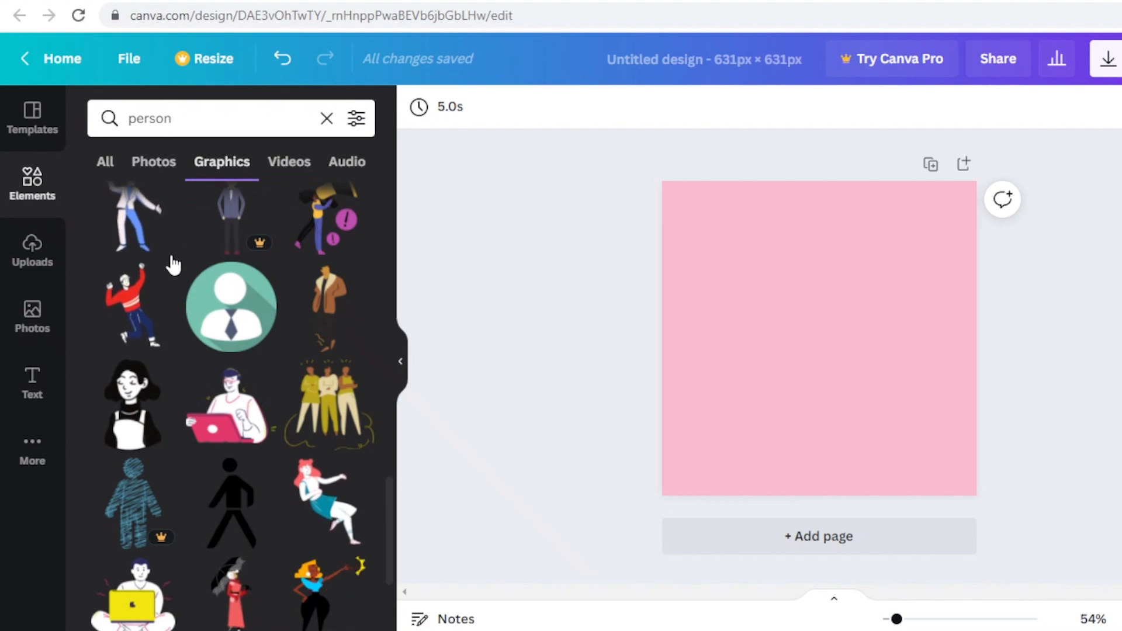
left_click(132, 403)
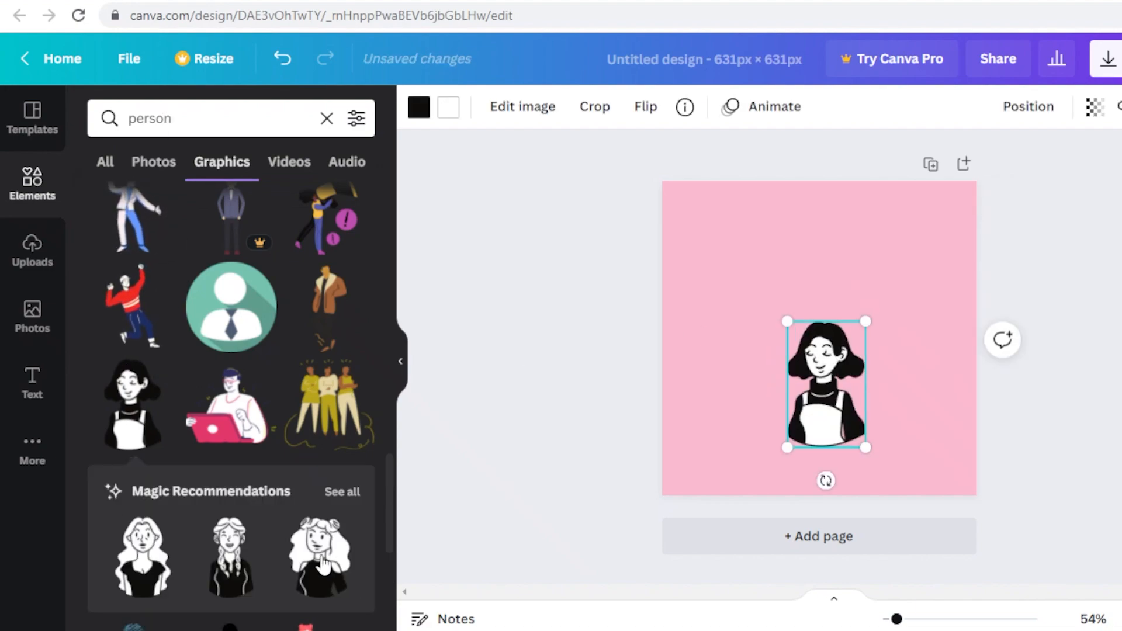
left_click(350, 492)
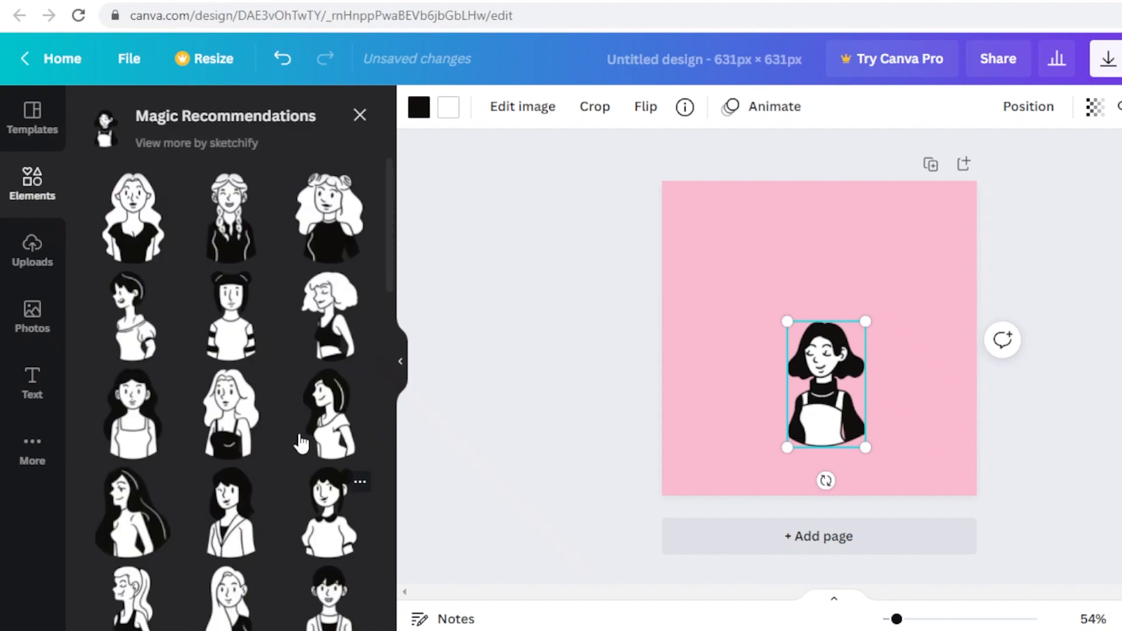
scroll(292, 454, "down", 10)
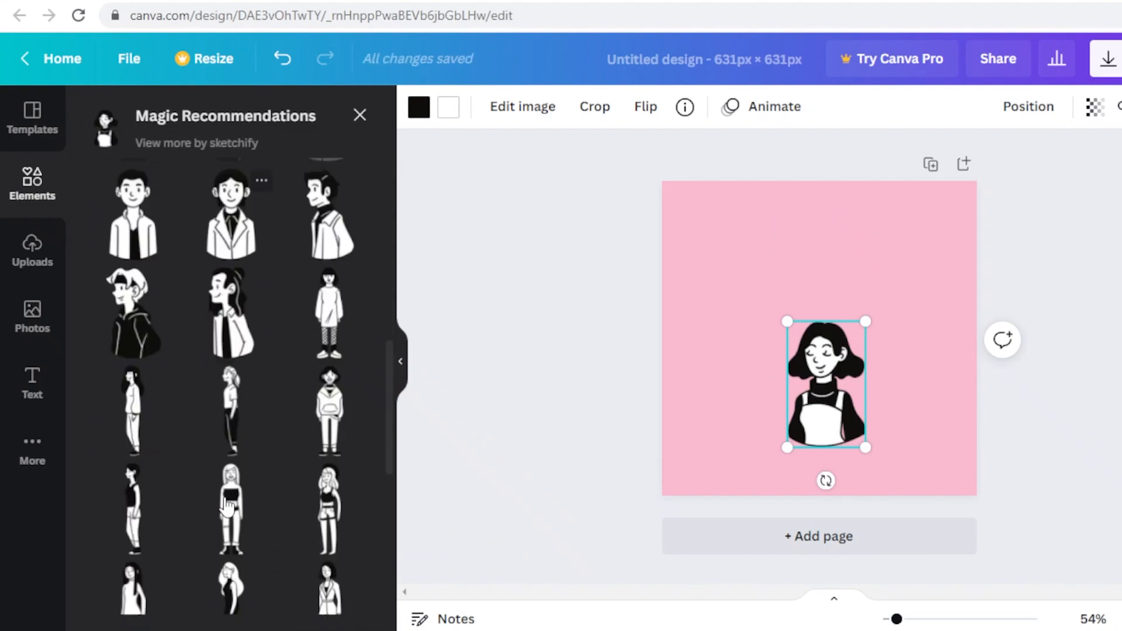
Add the long black-haired woman graphic in a white tank top to the page and delete the short-haired woman
scroll(134, 409, "up", 10)
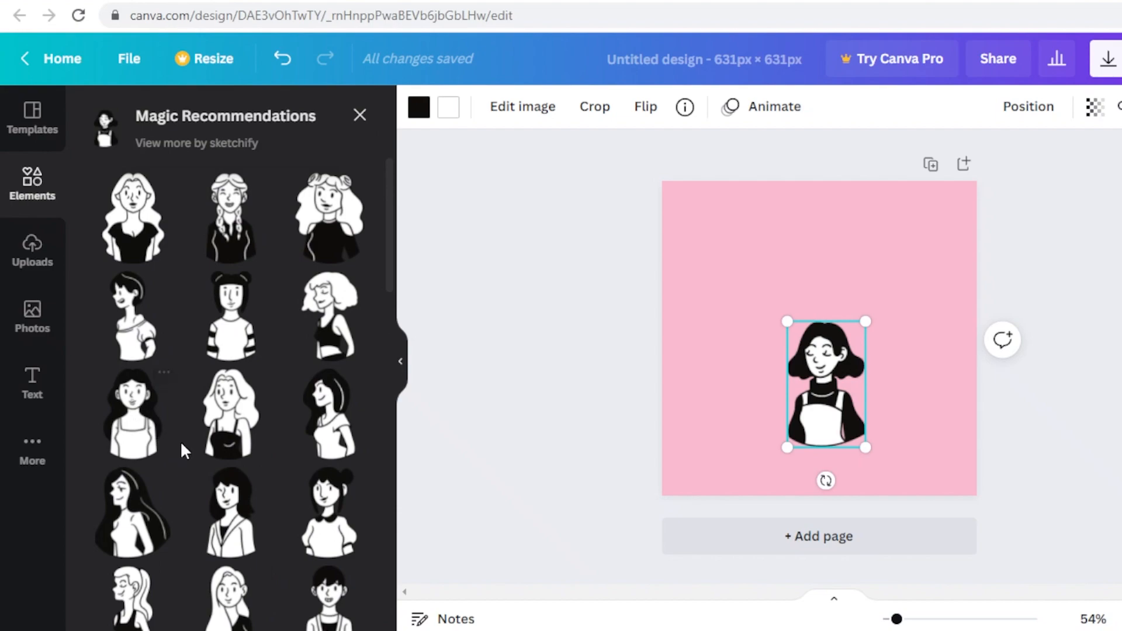
left_click(146, 436)
left_click_drag(798, 358, 749, 316)
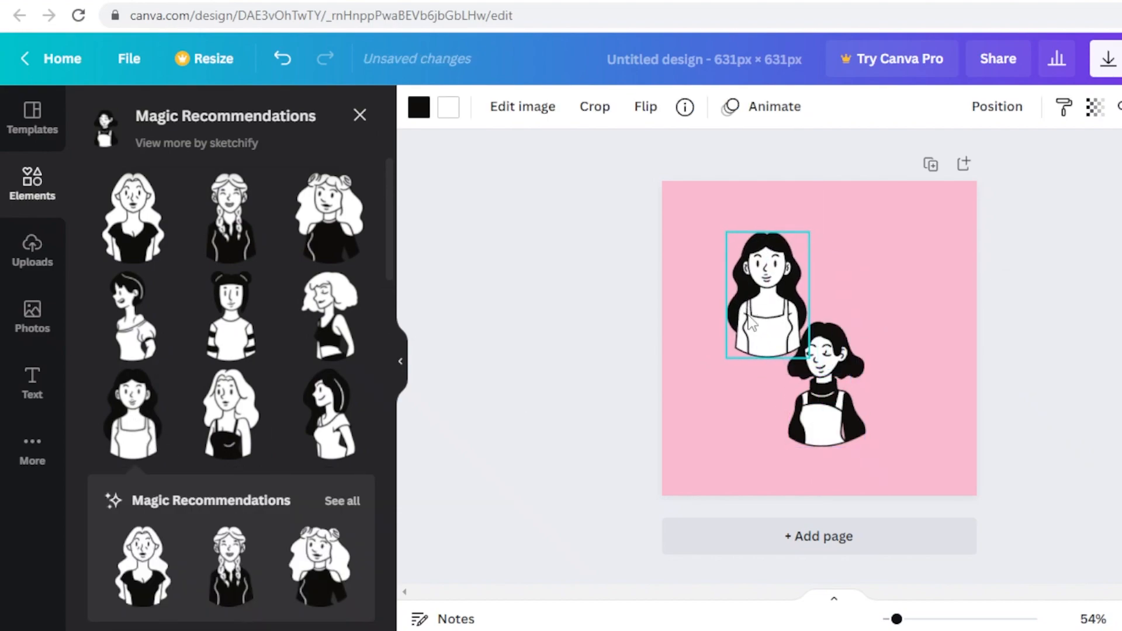
left_click(827, 391)
key("Delete")
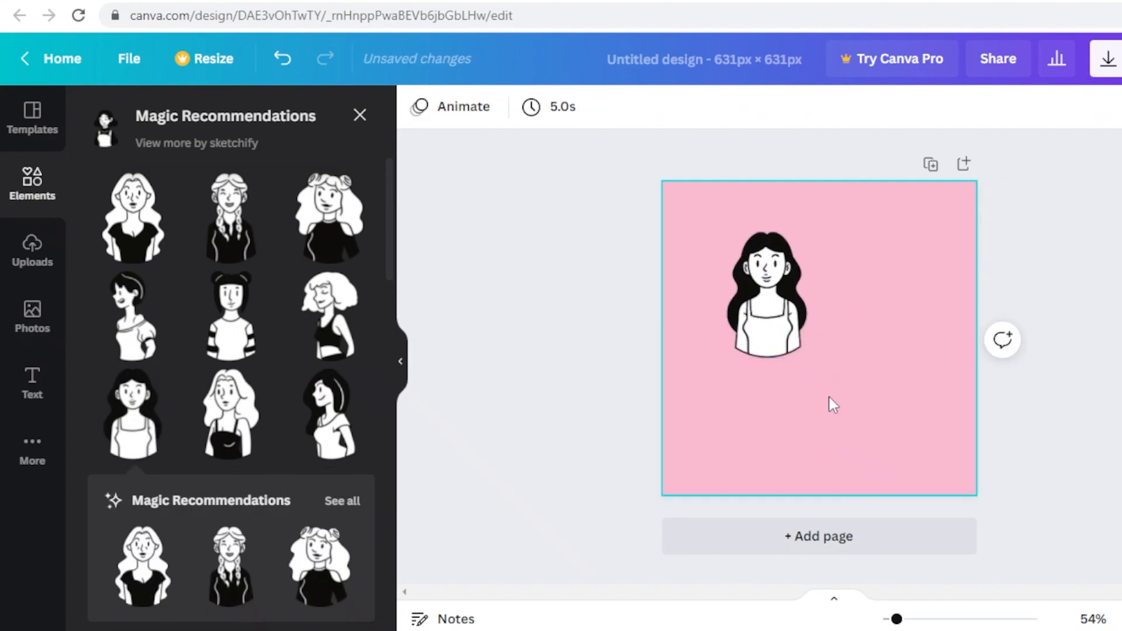
Enlarge the long-haired woman to fill most of the page height and centre her on the page
left_click(760, 336)
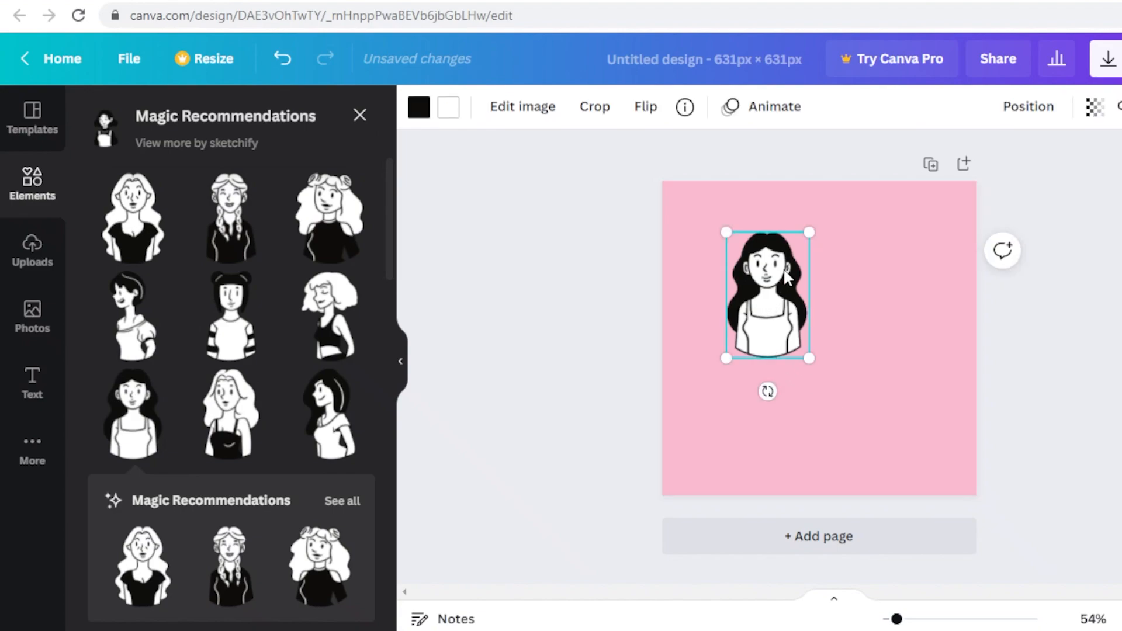
left_click_drag(809, 232, 935, 161)
left_click_drag(829, 248, 831, 354)
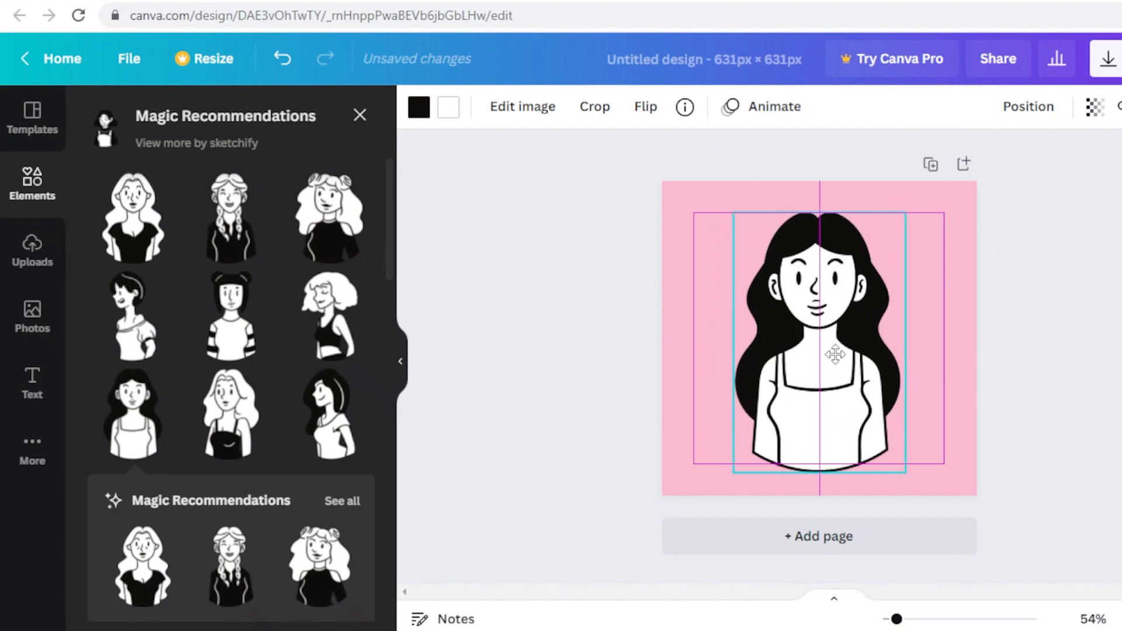
left_click_drag(834, 364, 835, 364)
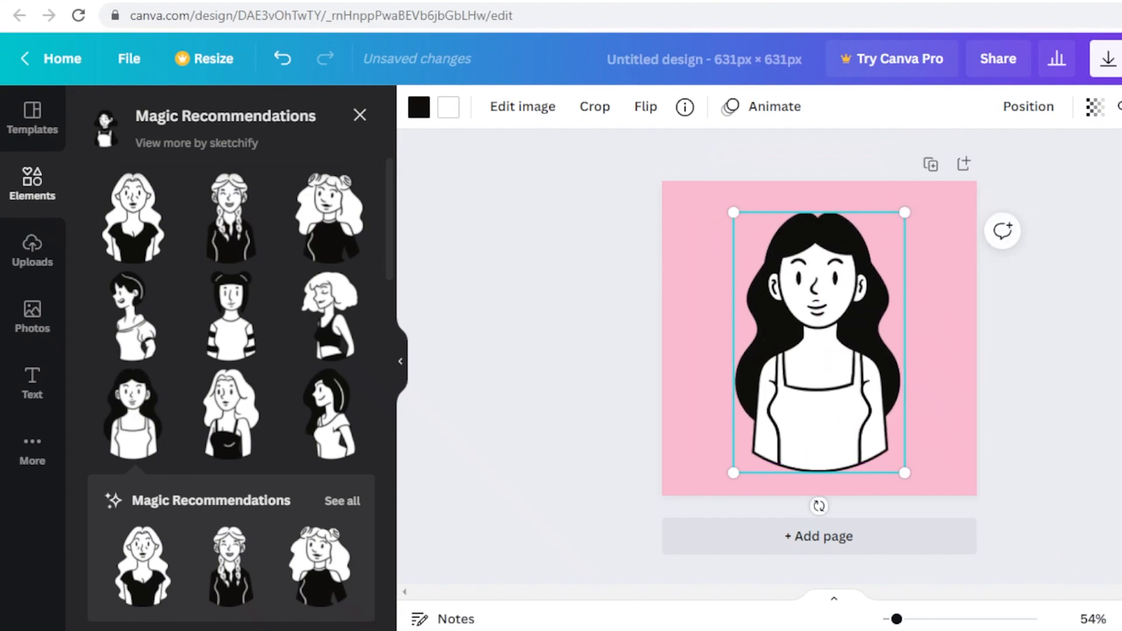
left_click(1111, 304)
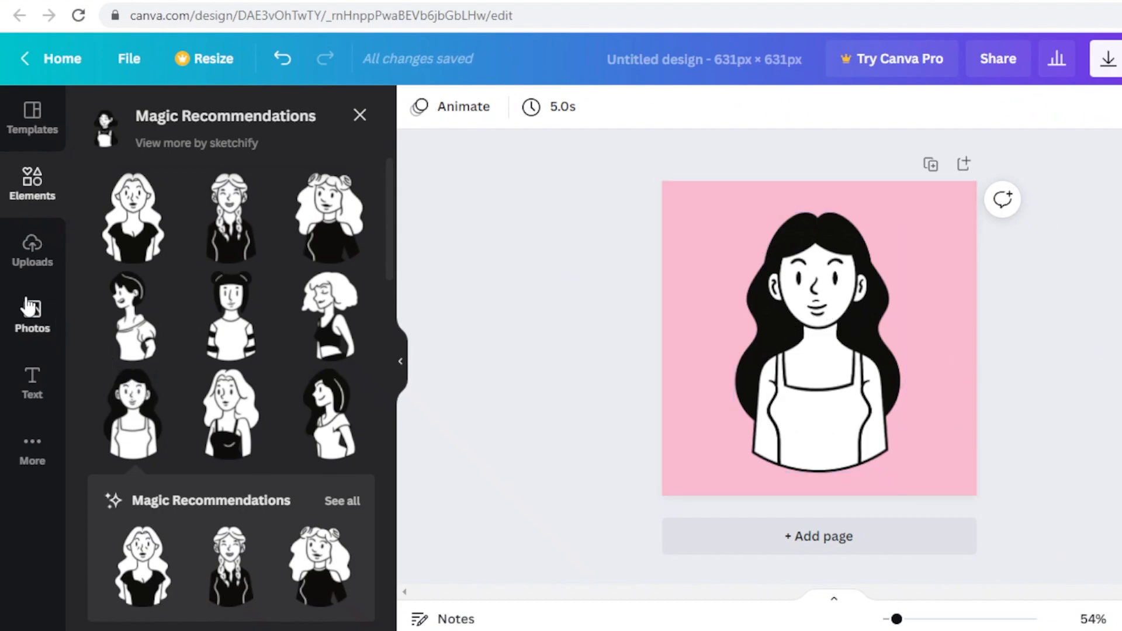
Lower the woman, keeping her horizontally centred, so the page's bottom edge cuts off her lower torso
left_click_drag(802, 316, 846, 402)
left_click(1085, 314)
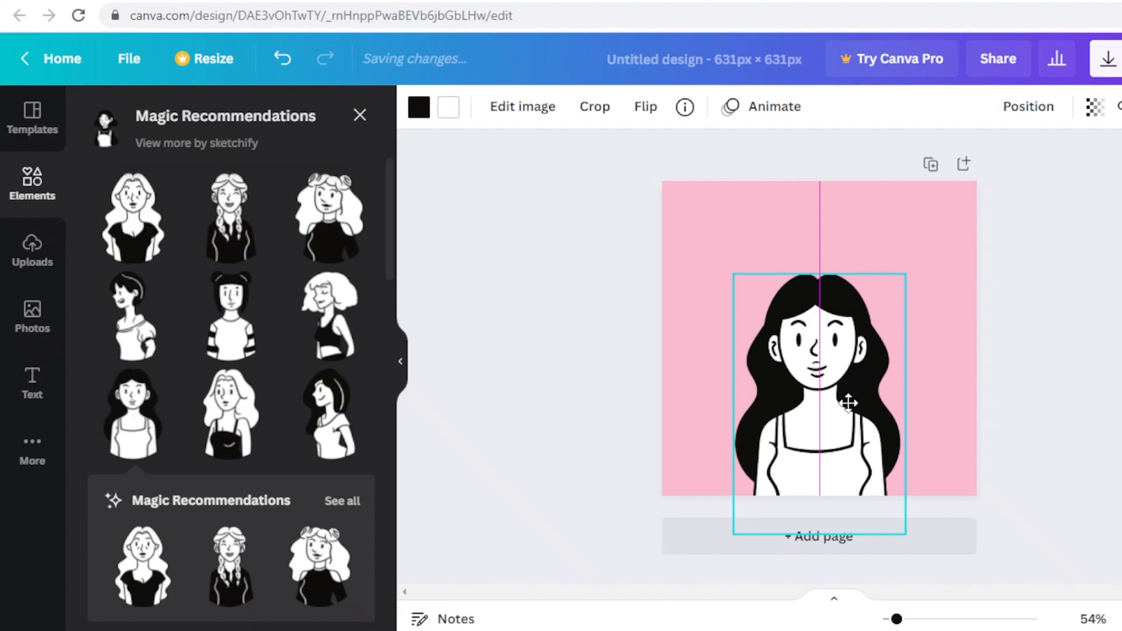
left_click_drag(849, 403, 841, 392)
left_click(1119, 361)
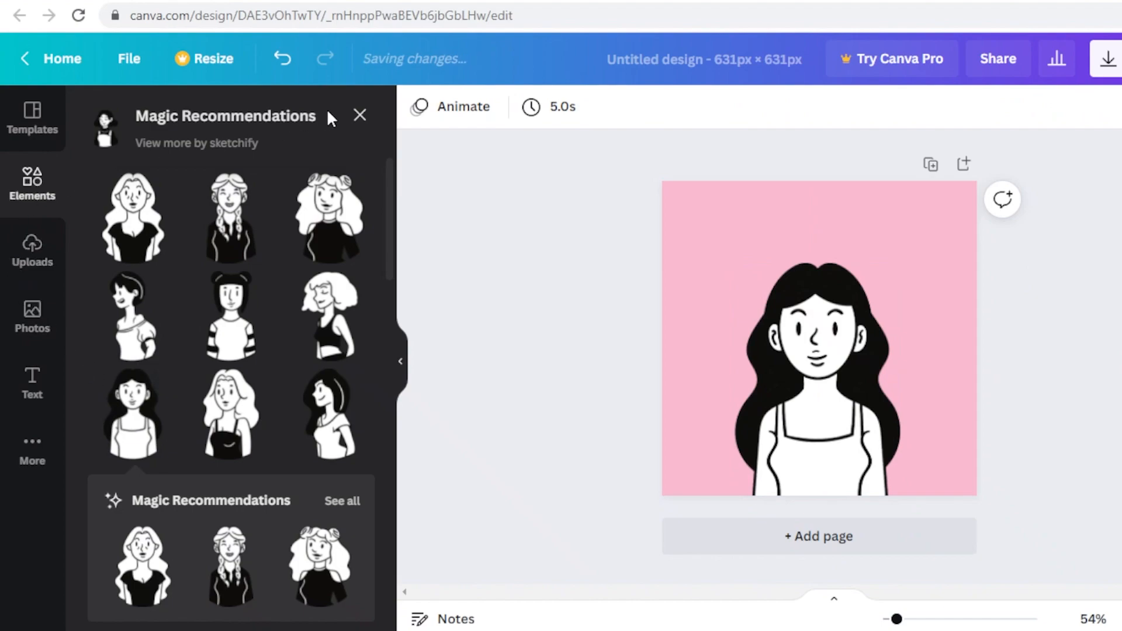
Close the recommendations and search the elements library for "lines", listing only graphics
left_click(360, 115)
left_click(15, 184)
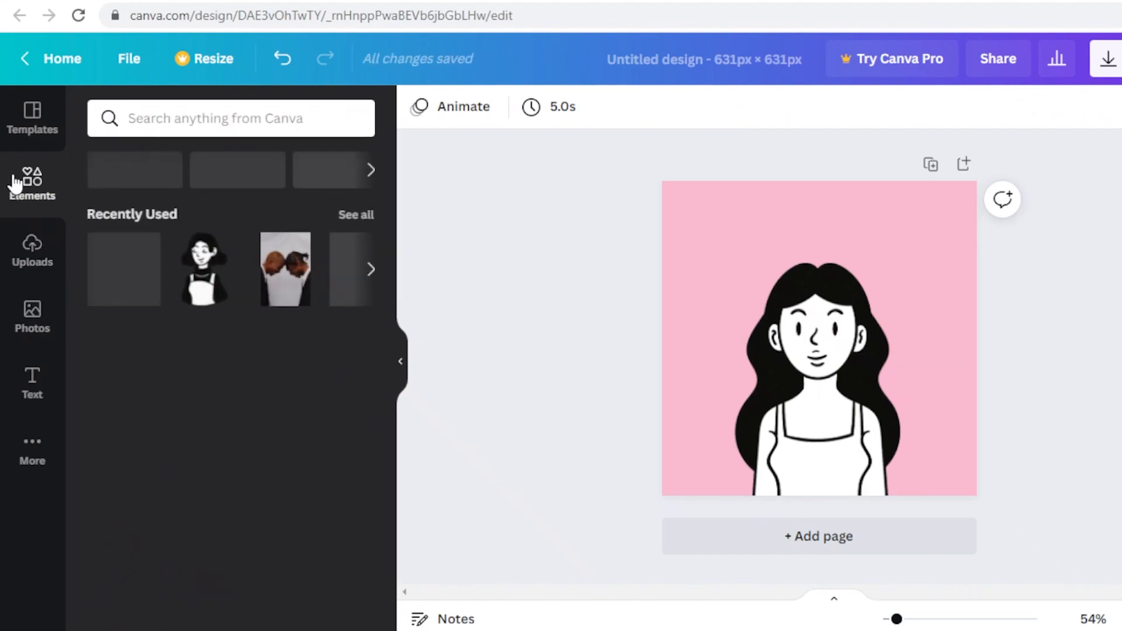
left_click(204, 119)
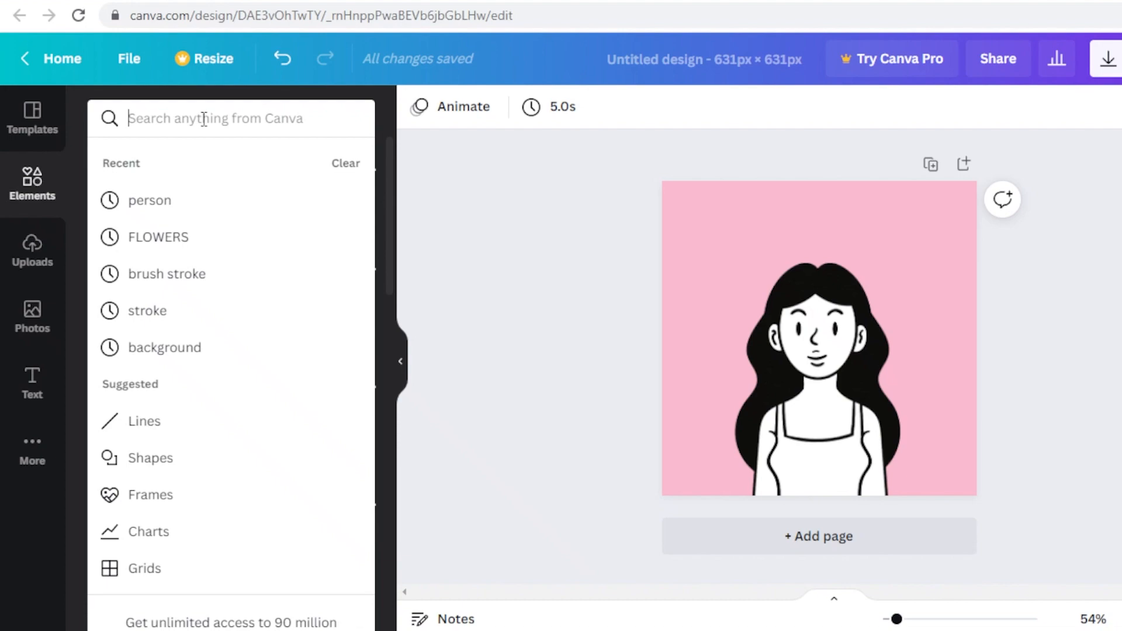
type("lines")
key("Return")
left_click(228, 164)
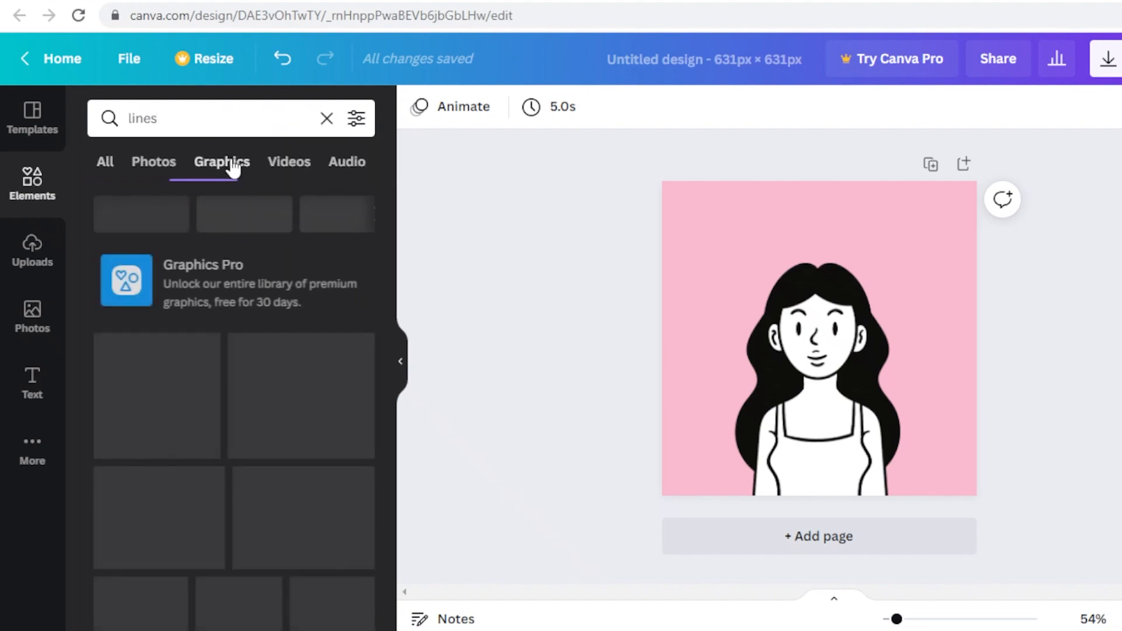
Try a black wavy line stretched across the top of the page, remove it and check its Magic Recommendations
scroll(133, 283, "down", 5)
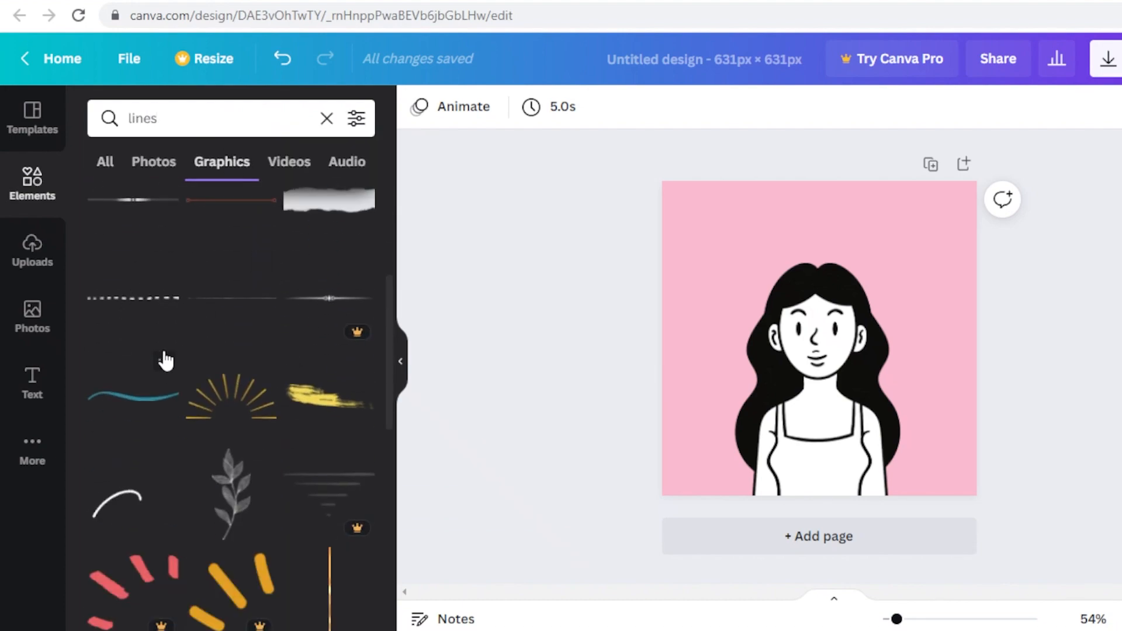
scroll(156, 374, "down", 5)
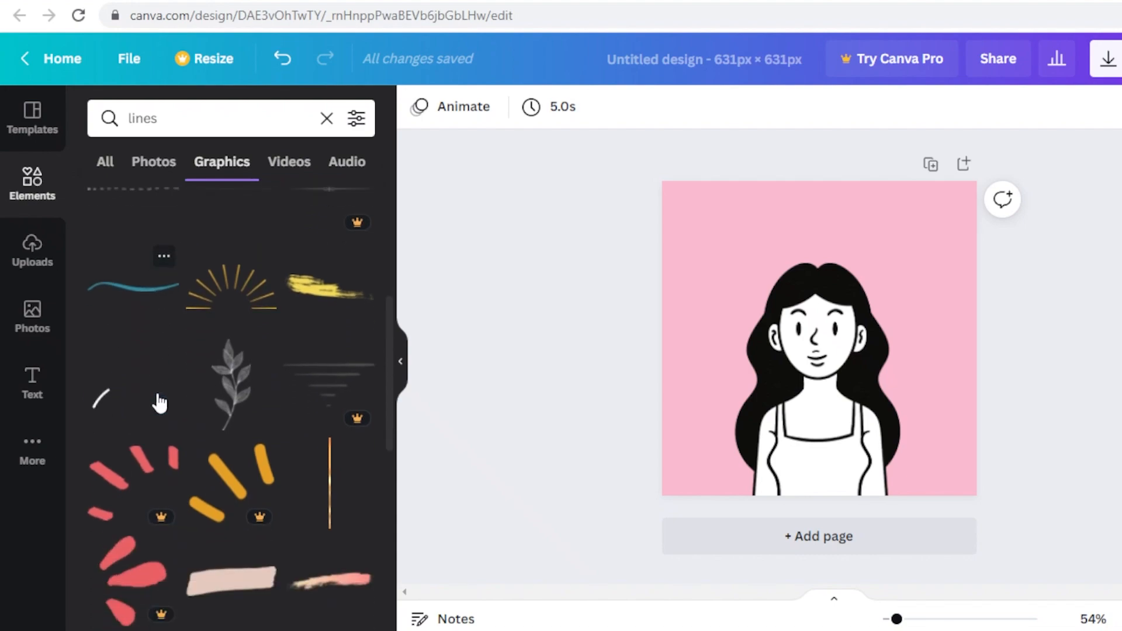
scroll(324, 364, "down", 3)
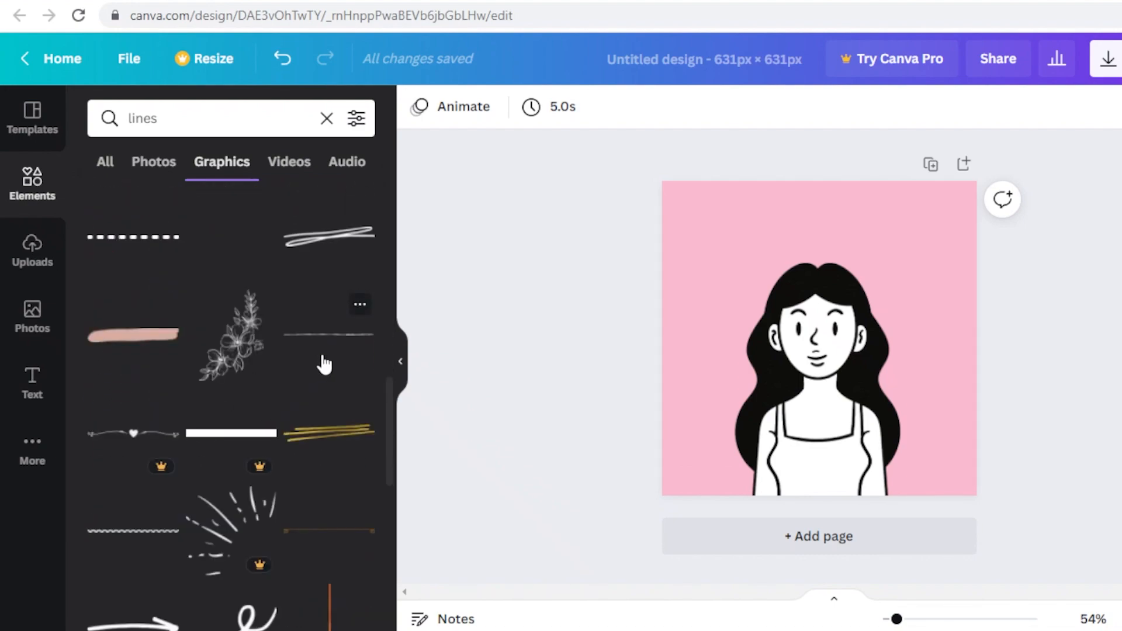
scroll(331, 348, "down", 3)
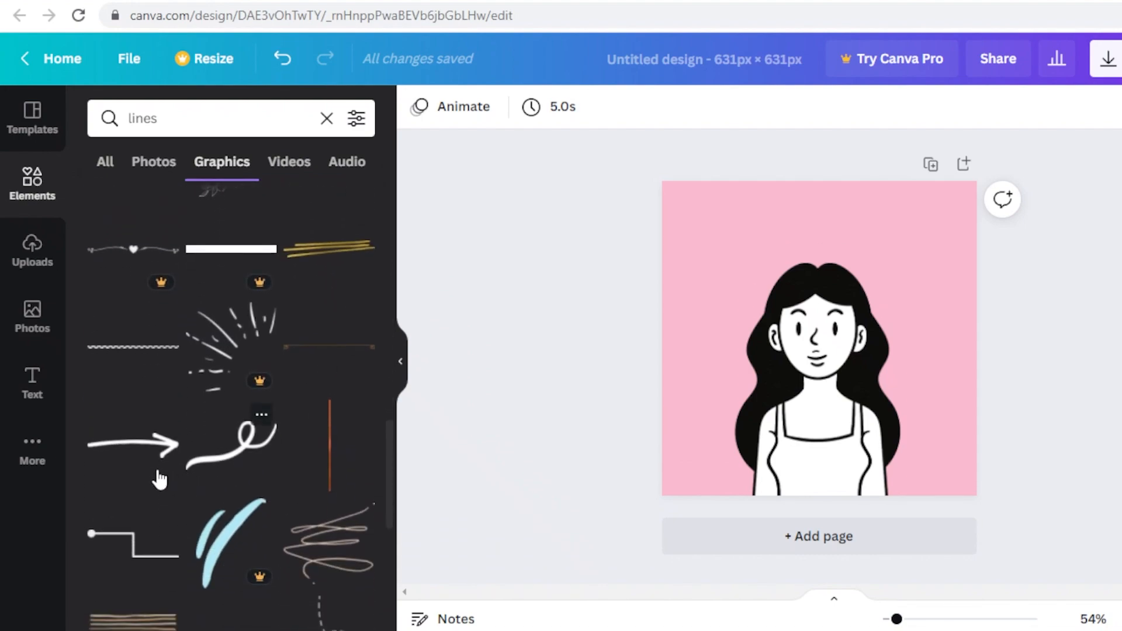
left_click(154, 351)
mouse_move(820, 316)
left_mouse_down()
mouse_move(739, 221)
mouse_move(749, 202)
mouse_move(773, 211)
left_mouse_up()
left_click_drag(828, 218, 962, 221)
left_click(951, 229)
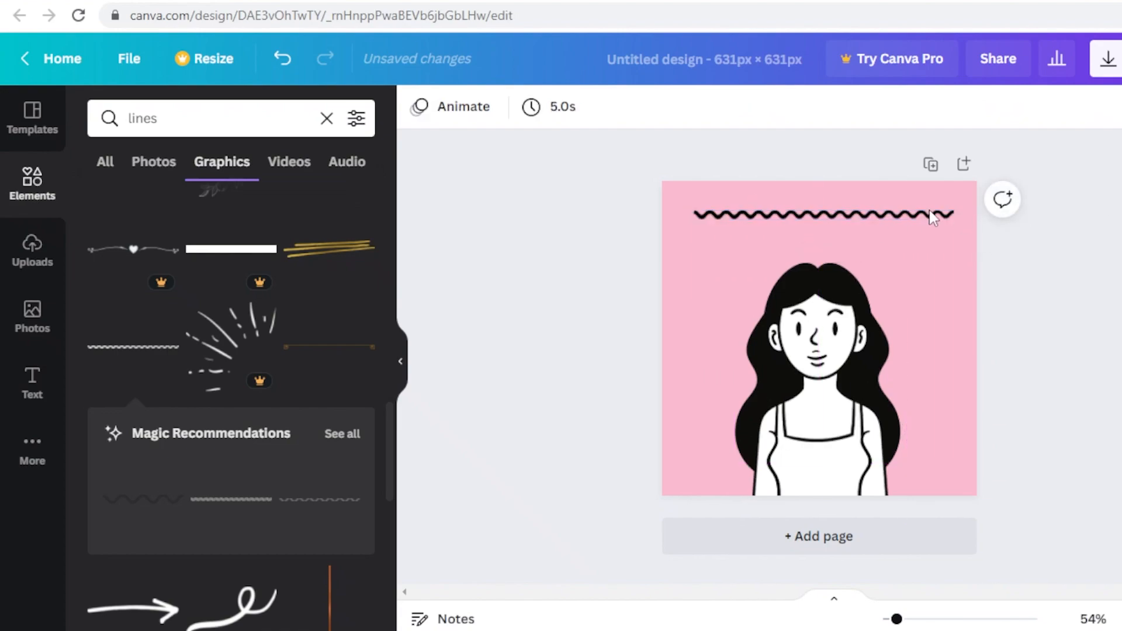
left_click(901, 216)
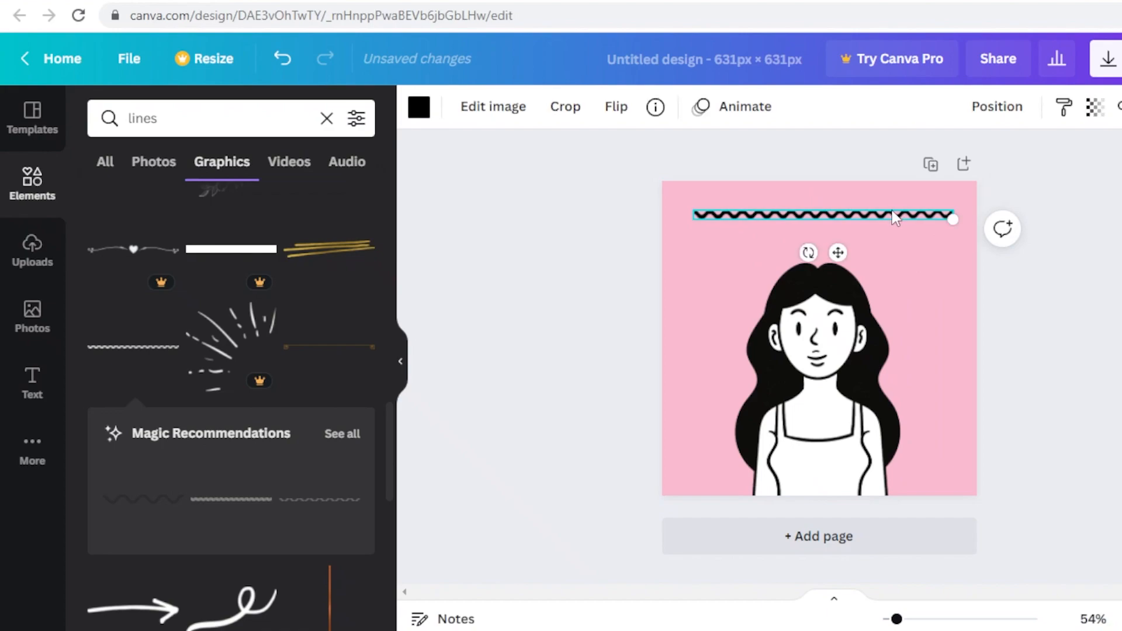
key("Delete")
left_click(354, 434)
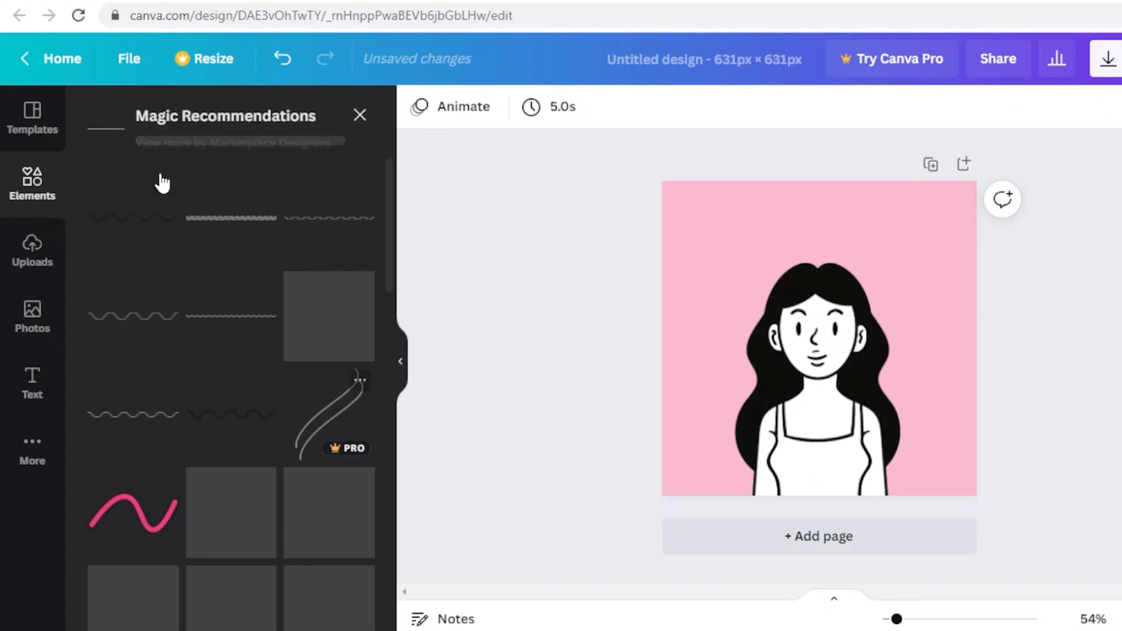
left_click(360, 115)
Try the yellow sunburst rays graphic above the woman's head and delete it
scroll(281, 409, "down", 8)
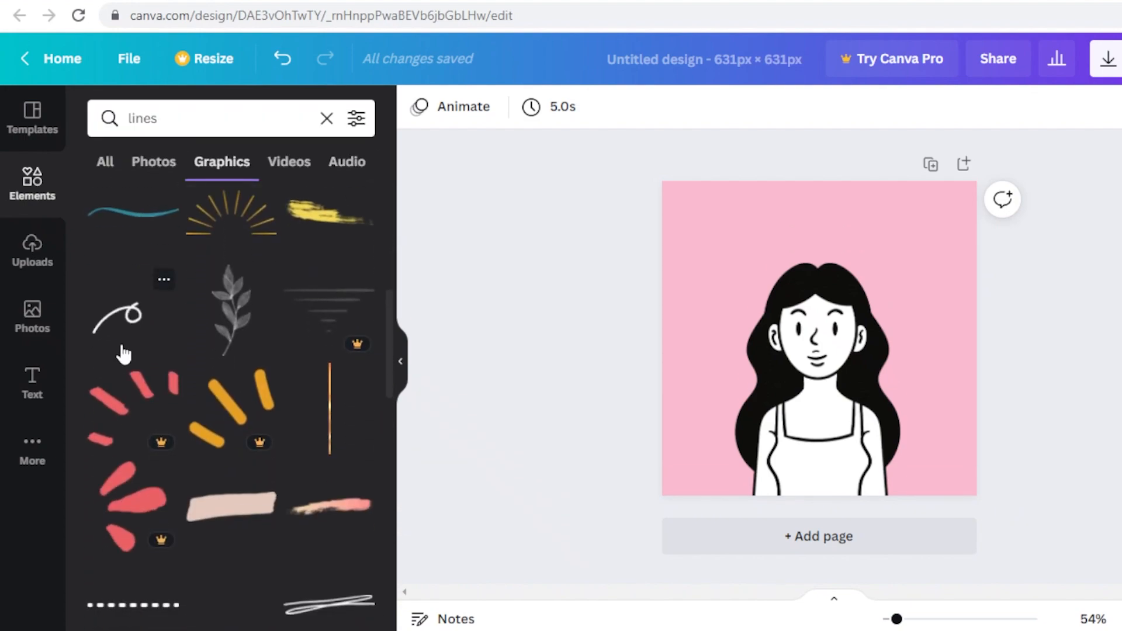
left_click(231, 218)
left_click_drag(834, 299, 832, 233)
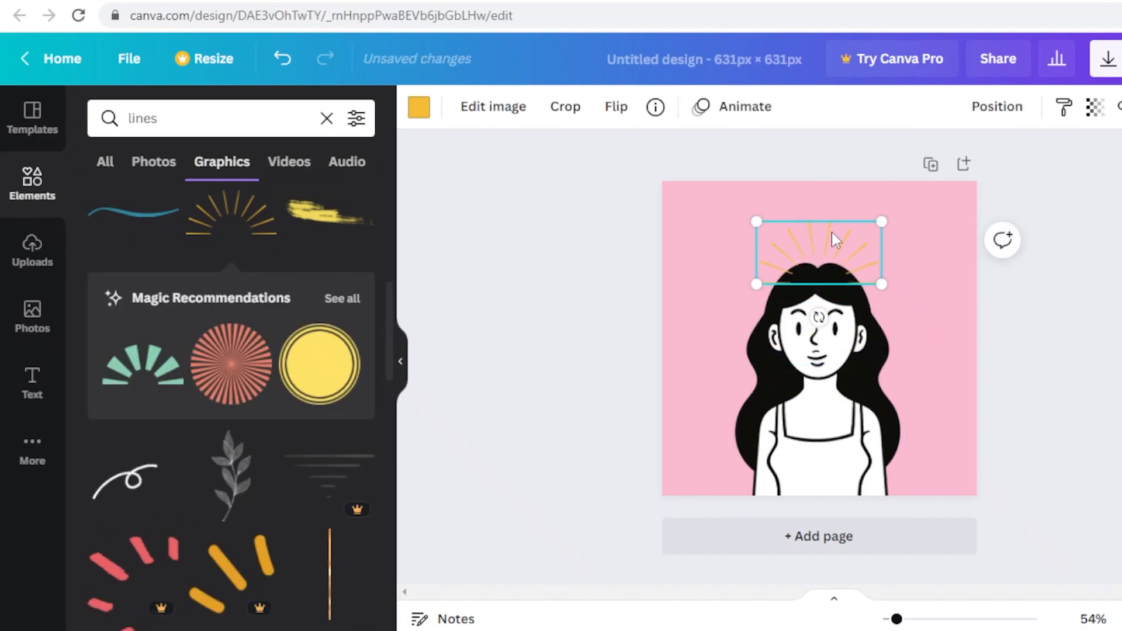
key("Delete")
Add the thin white hand-drawn line graphic and stretch it across the page above the woman's head
scroll(140, 433, "down", 2)
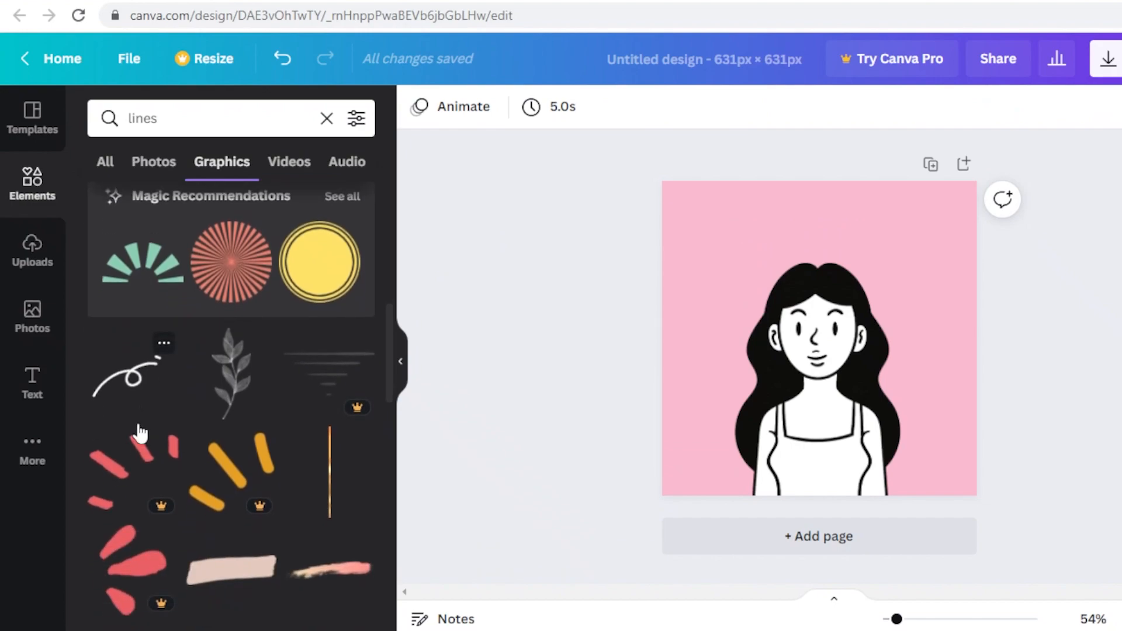
scroll(140, 432, "down", 3)
left_click(293, 318)
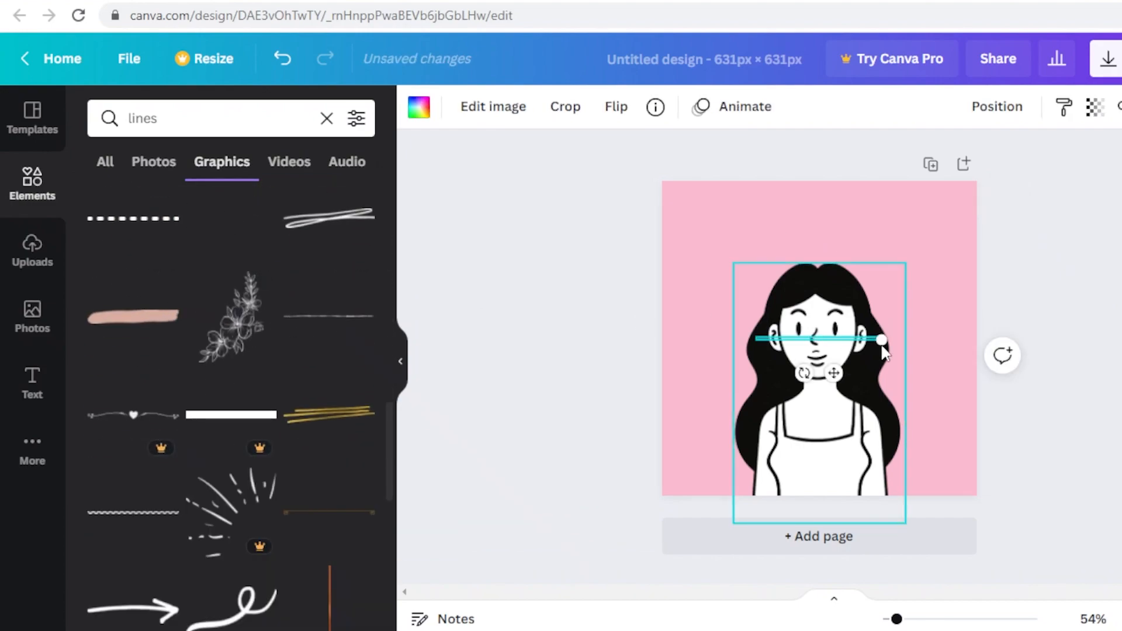
left_click_drag(855, 344, 963, 215)
left_click_drag(913, 213, 907, 213)
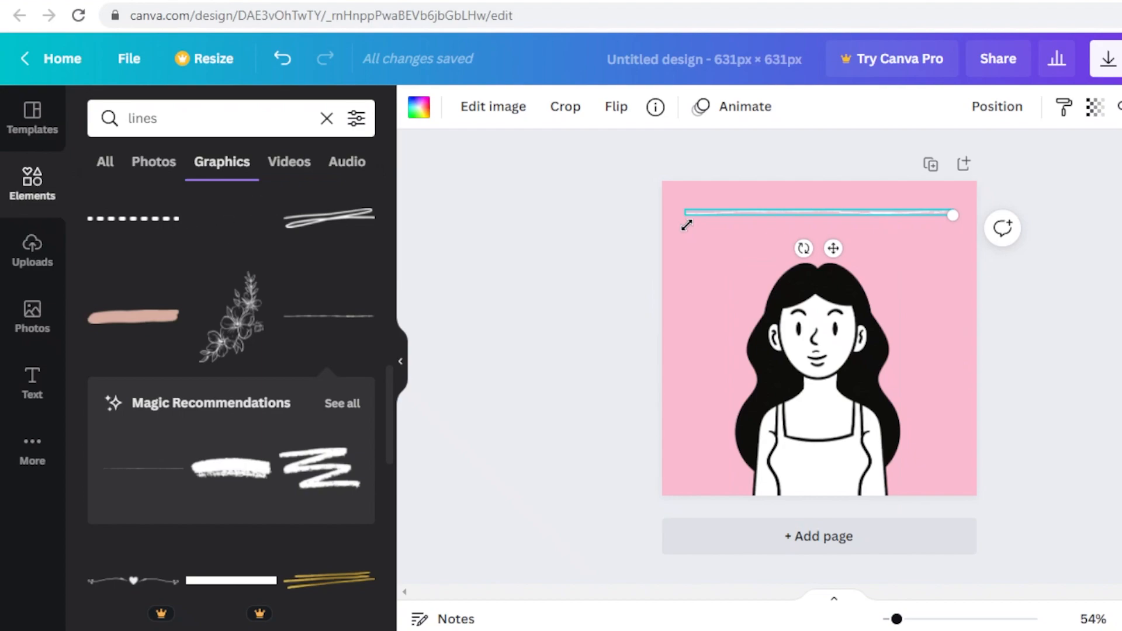
Duplicate the white line, rotate the copy to vertical and place it along the page's right side as a frame edge
key("ctrl+d")
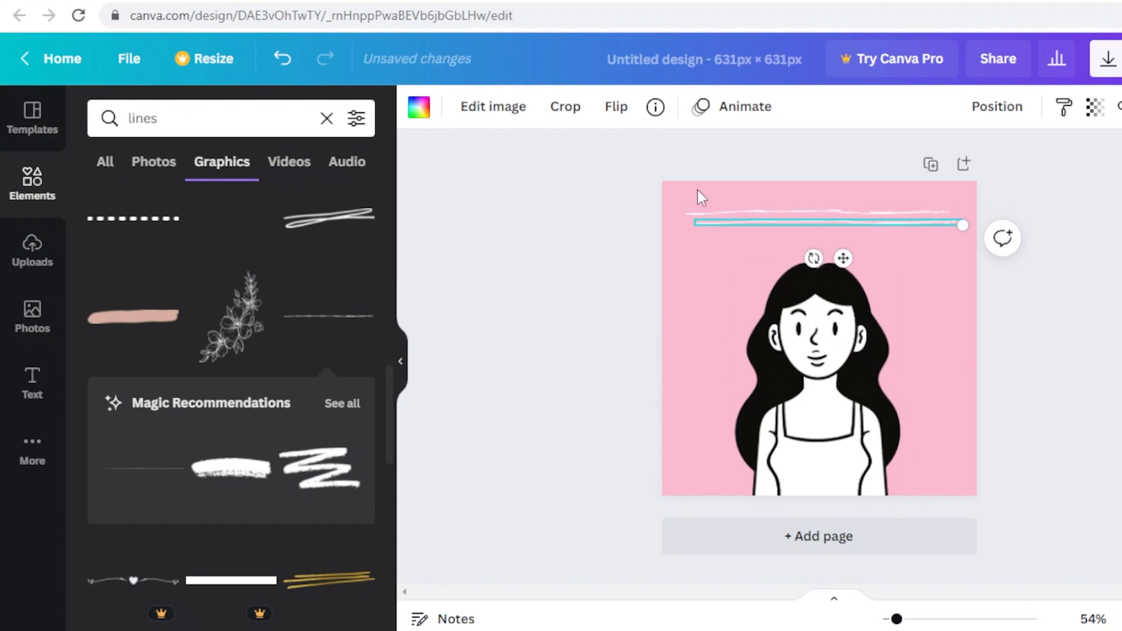
left_click(611, 116)
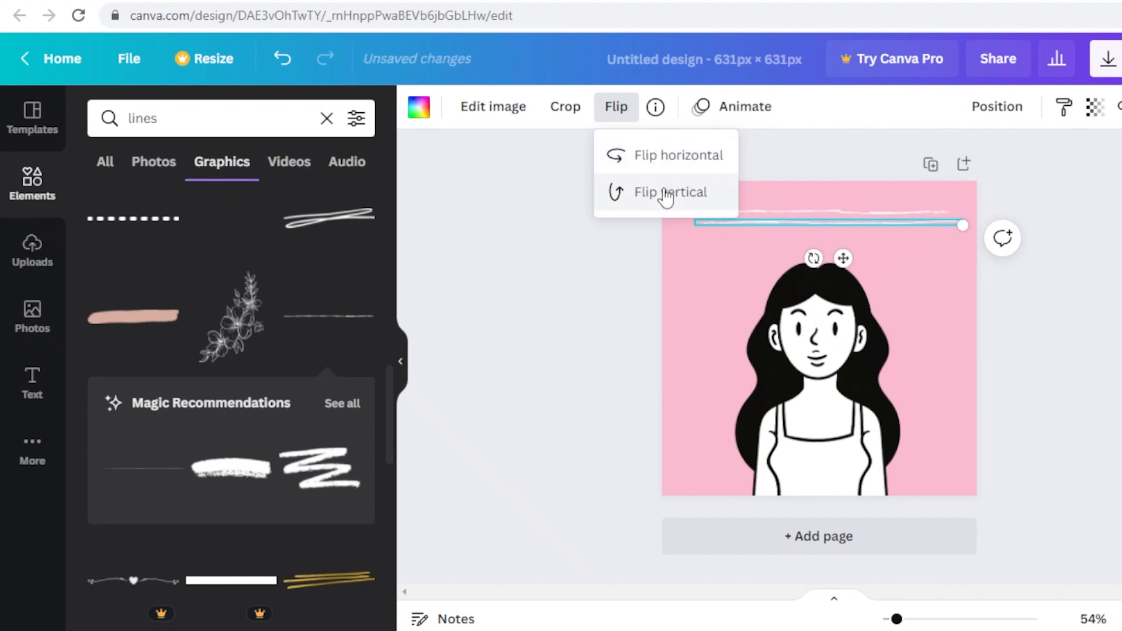
left_click(818, 228)
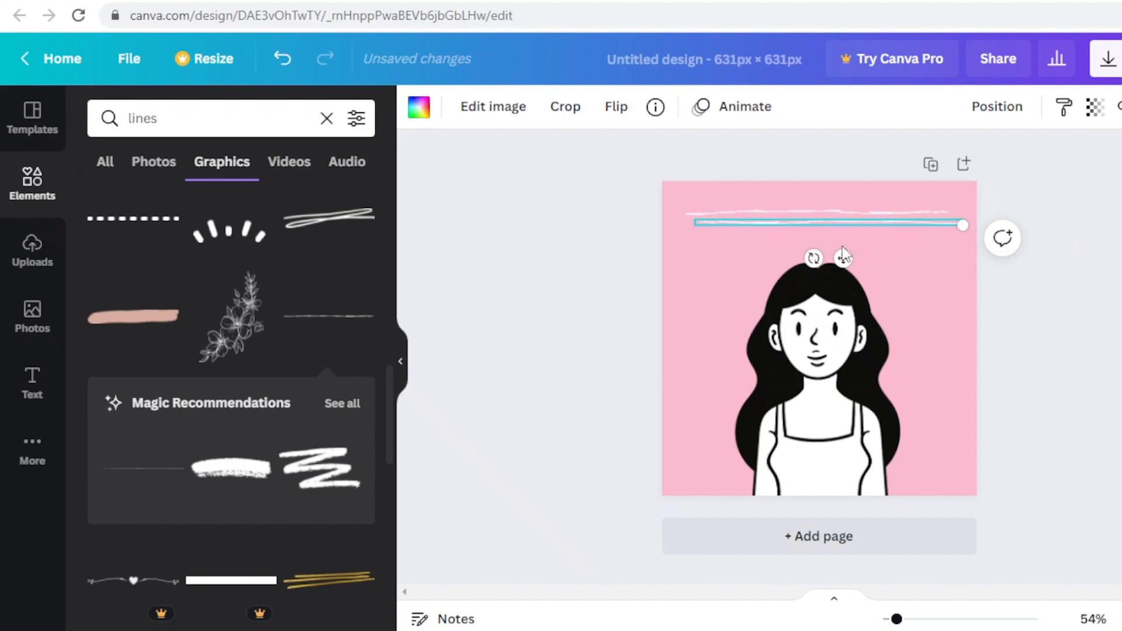
left_click_drag(813, 258, 940, 238)
left_click_drag(833, 219, 945, 356)
left_click(1117, 325)
key("Escape")
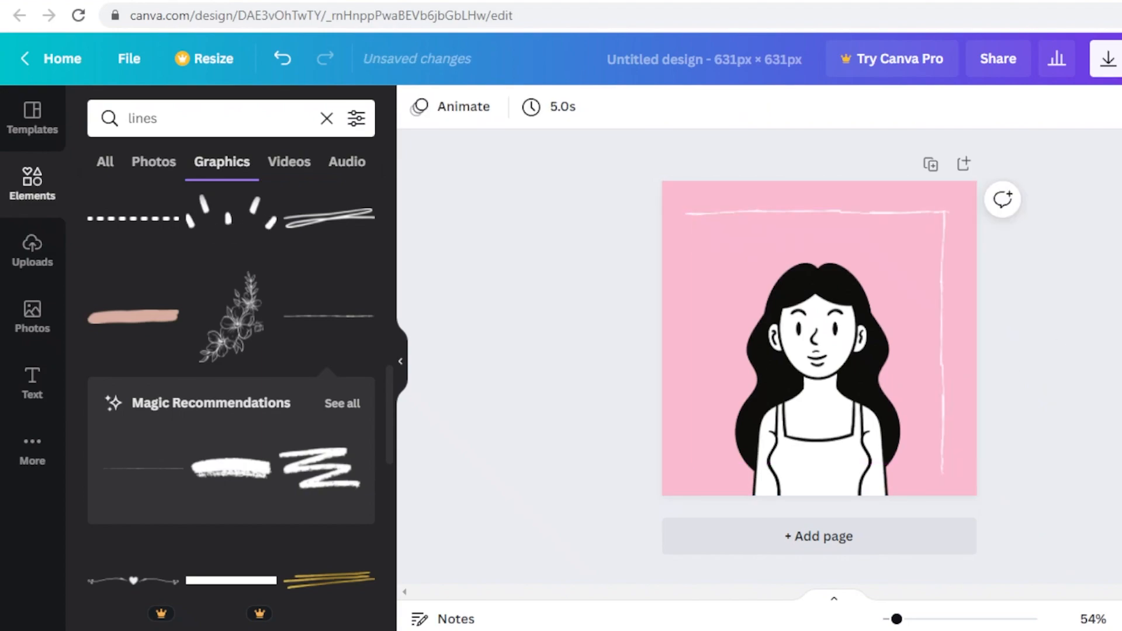
Duplicate the vertical white line and place the copy along the page's left side to form the frame's other edge
left_click(942, 278)
key("ctrl+d")
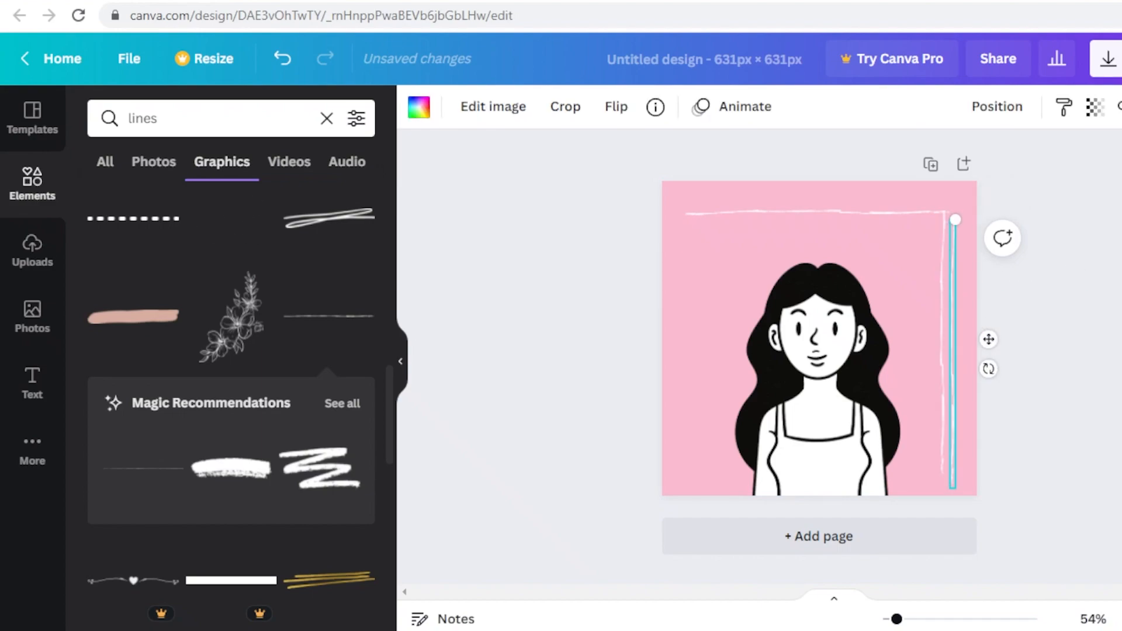
left_click_drag(989, 350, 725, 336)
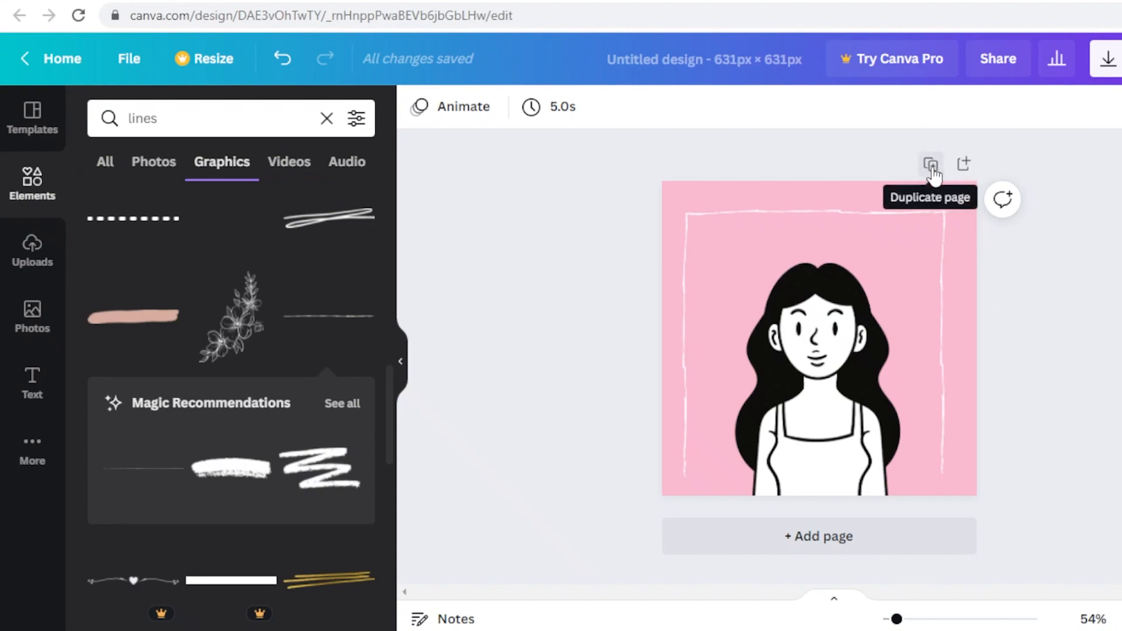
Duplicate the finished page as a second page and look over both pages
left_click(932, 166)
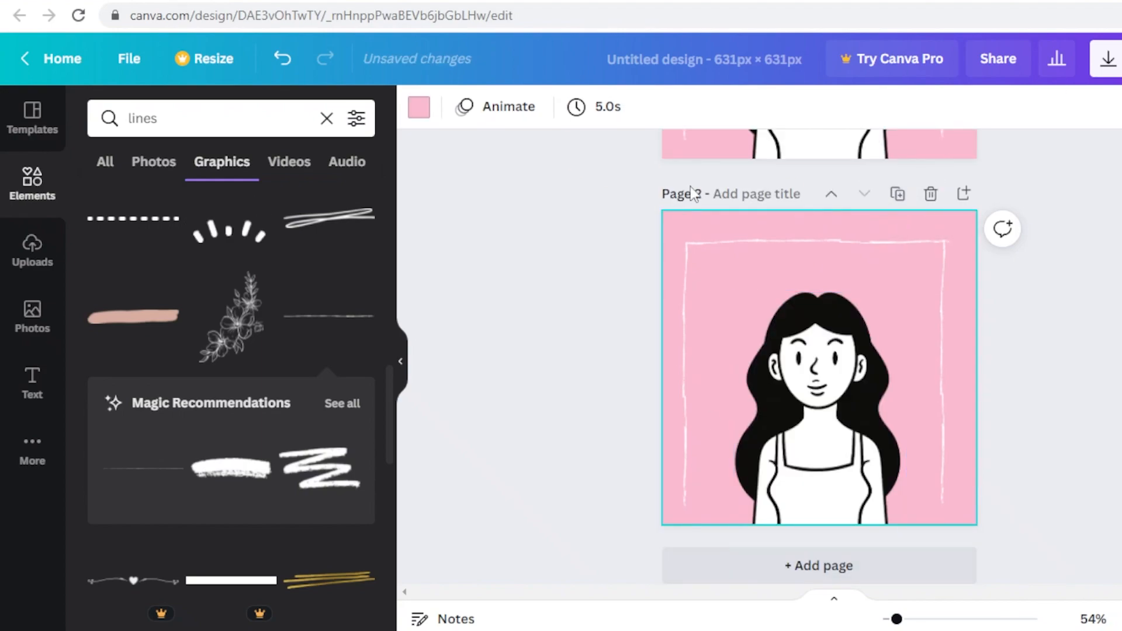
scroll(829, 328, "up", 5)
scroll(1073, 233, "down", 4)
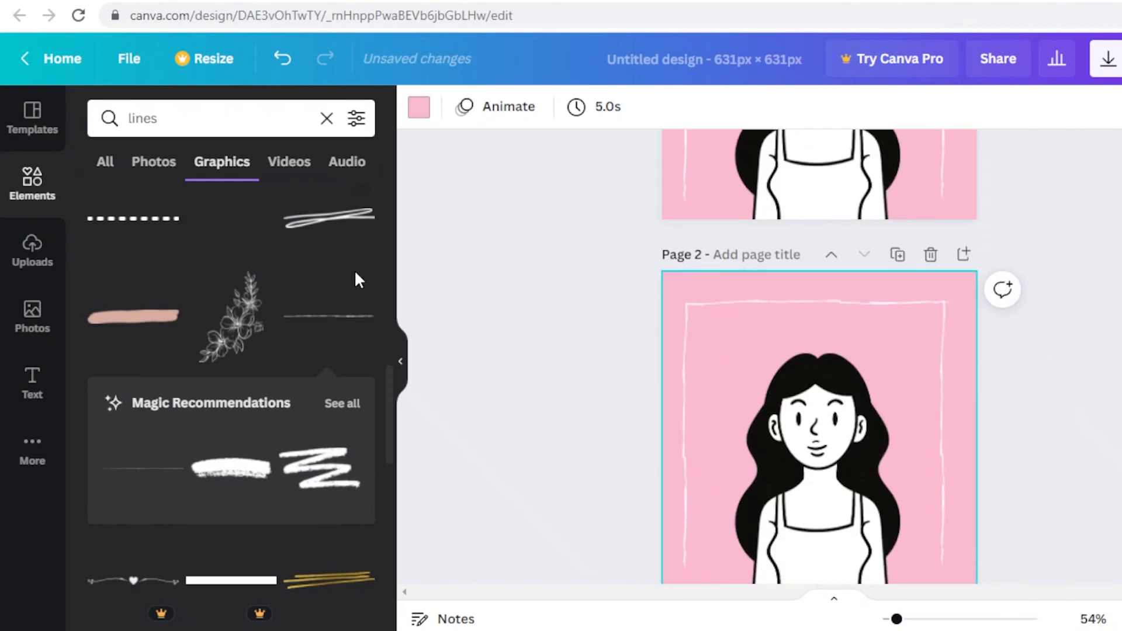
Search the elements library for "halo" and list only the graphics
scroll(246, 431, "up", 15)
left_click(32, 184)
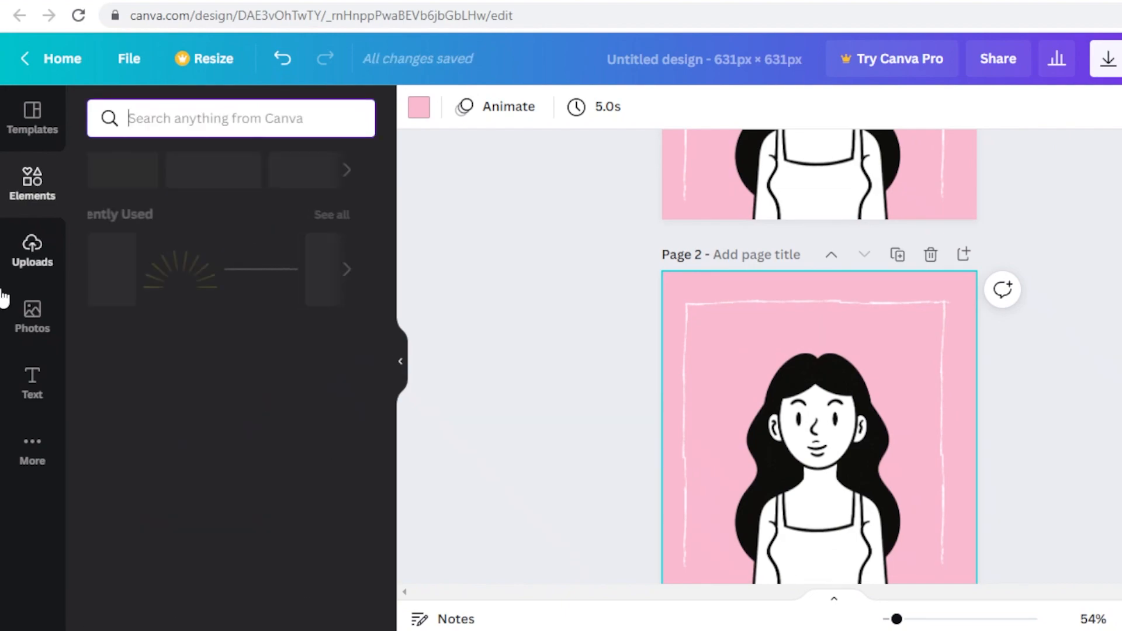
left_click(178, 120)
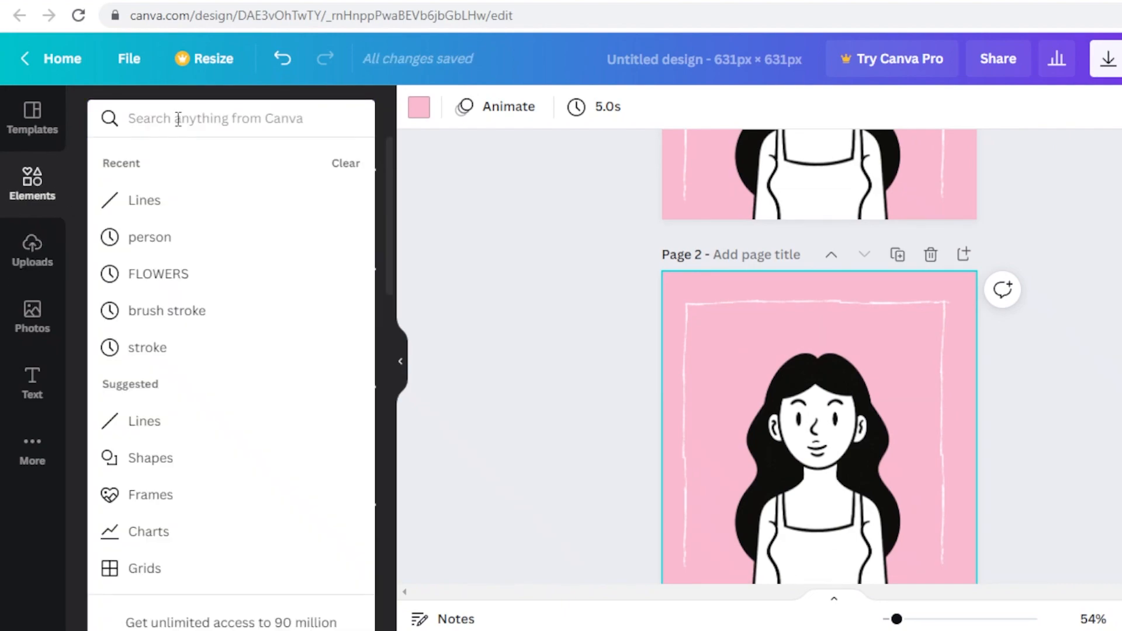
type("halo")
key("Return")
scroll(246, 327, "down", 3)
left_click(228, 179)
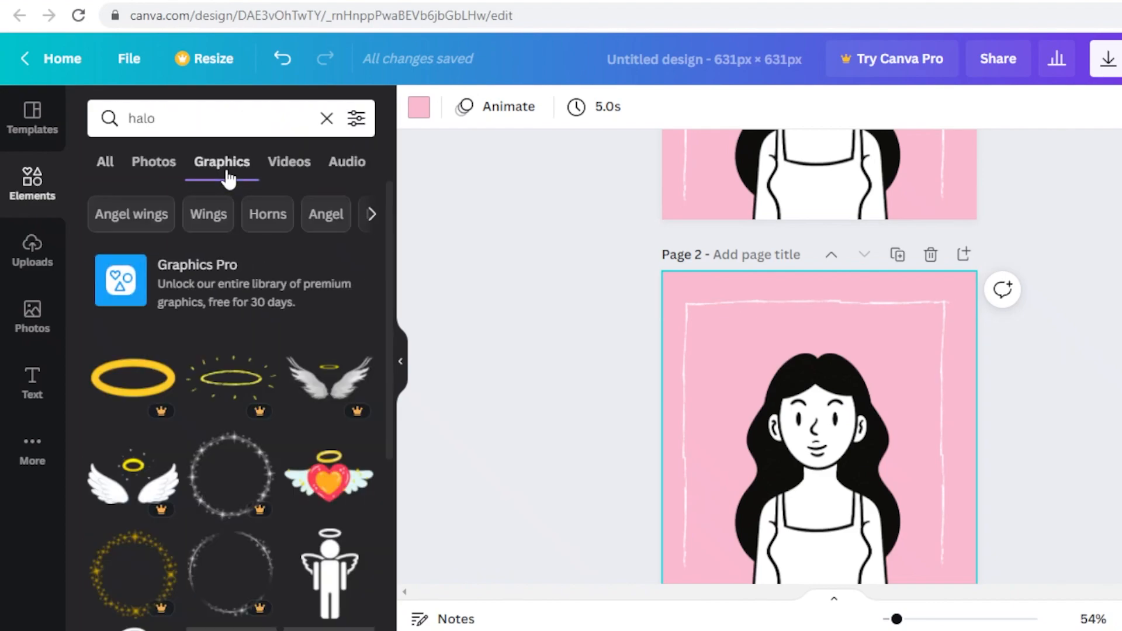
Add the green wreath graphic to page 2, shrink it and centre it over the top of the woman's head as a halo
scroll(220, 291, "down", 3)
scroll(133, 338, "down", 6)
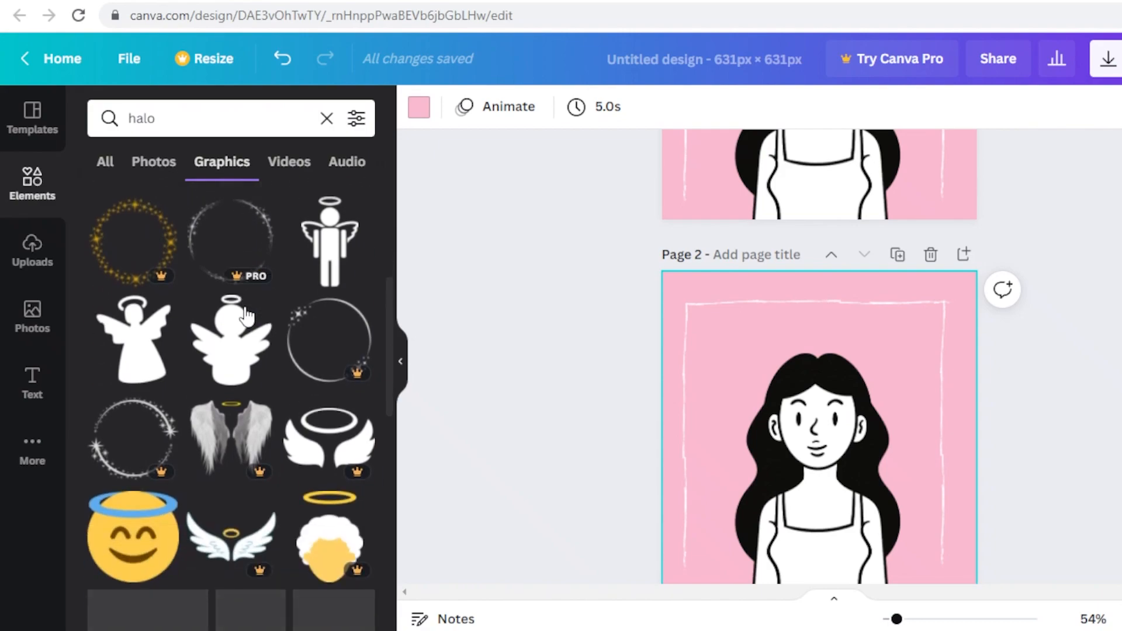
scroll(105, 413, "down", 2)
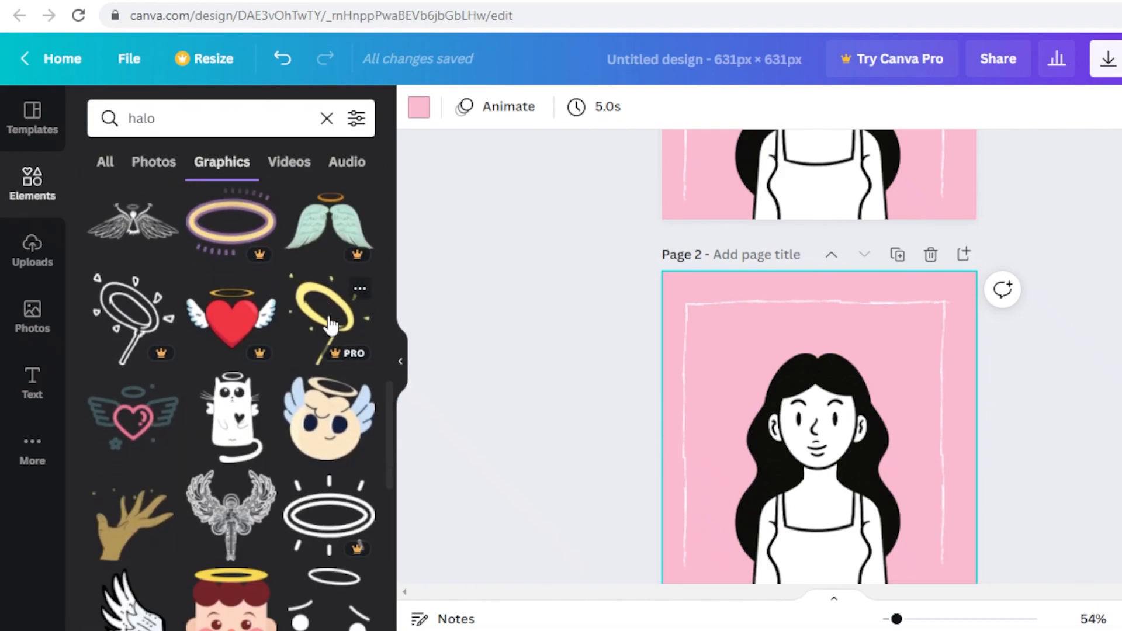
left_click(331, 326)
left_click_drag(850, 397, 883, 345)
left_click_drag(939, 484, 835, 367)
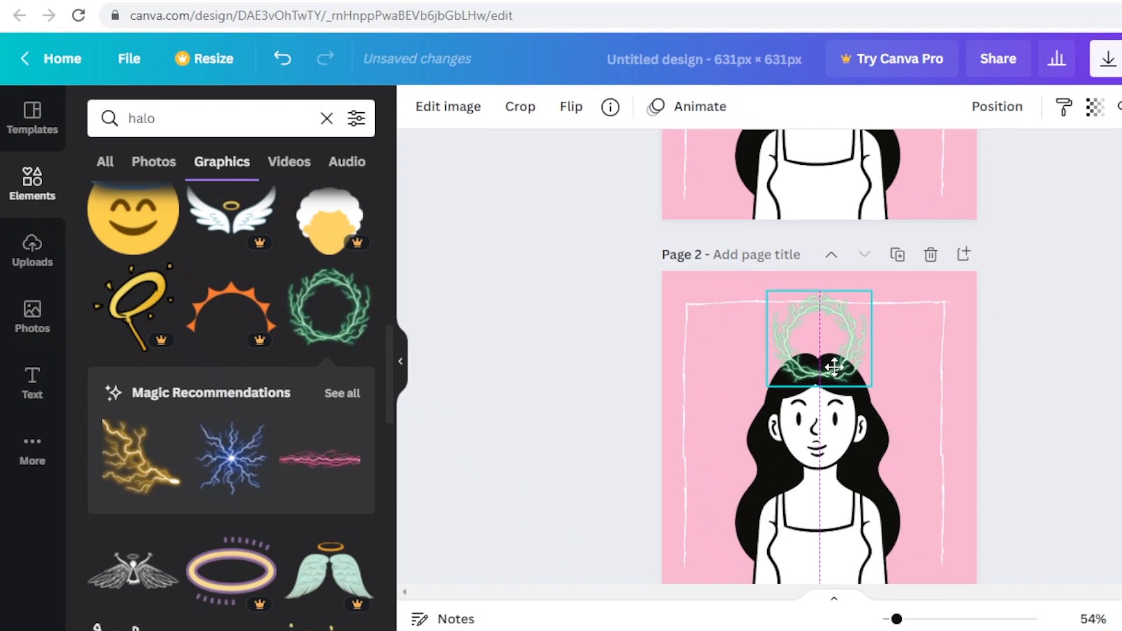
left_click(608, 381)
scroll(608, 381, "down", 2)
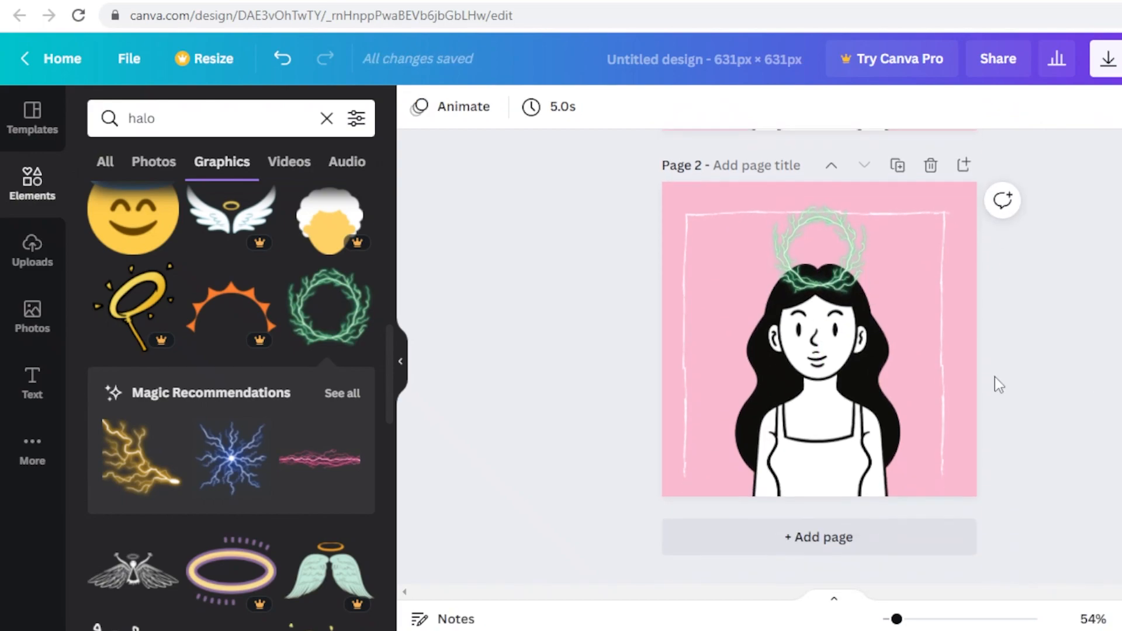
Duplicate the plain first page as a new second page and browse further through the halo graphics
scroll(821, 242, "up", 5)
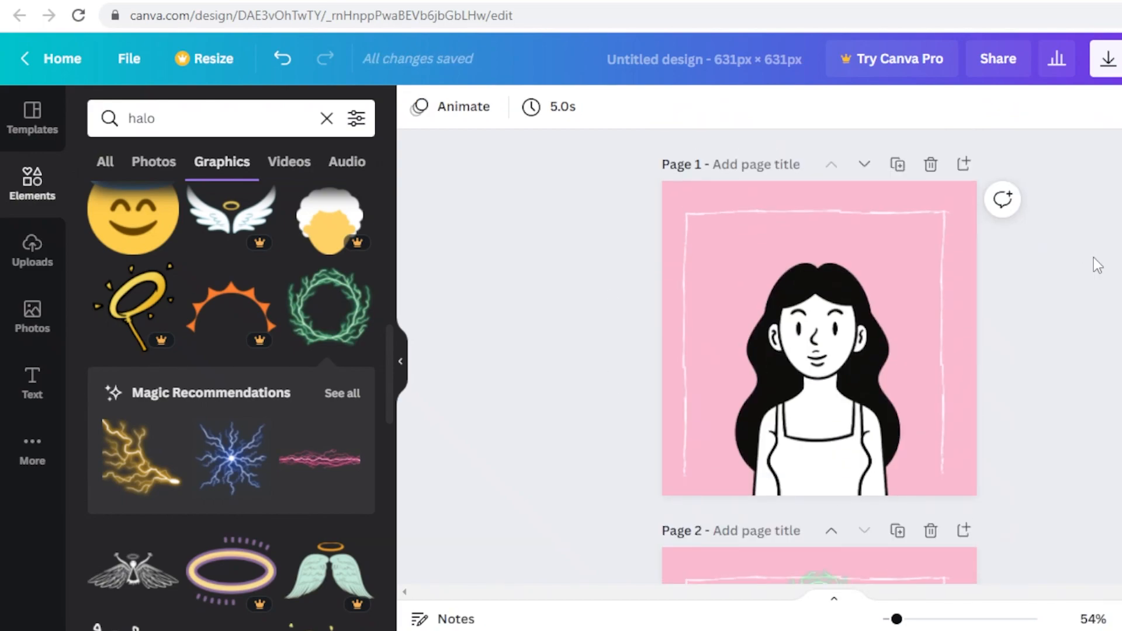
left_click(903, 166)
scroll(833, 310, "up", 5)
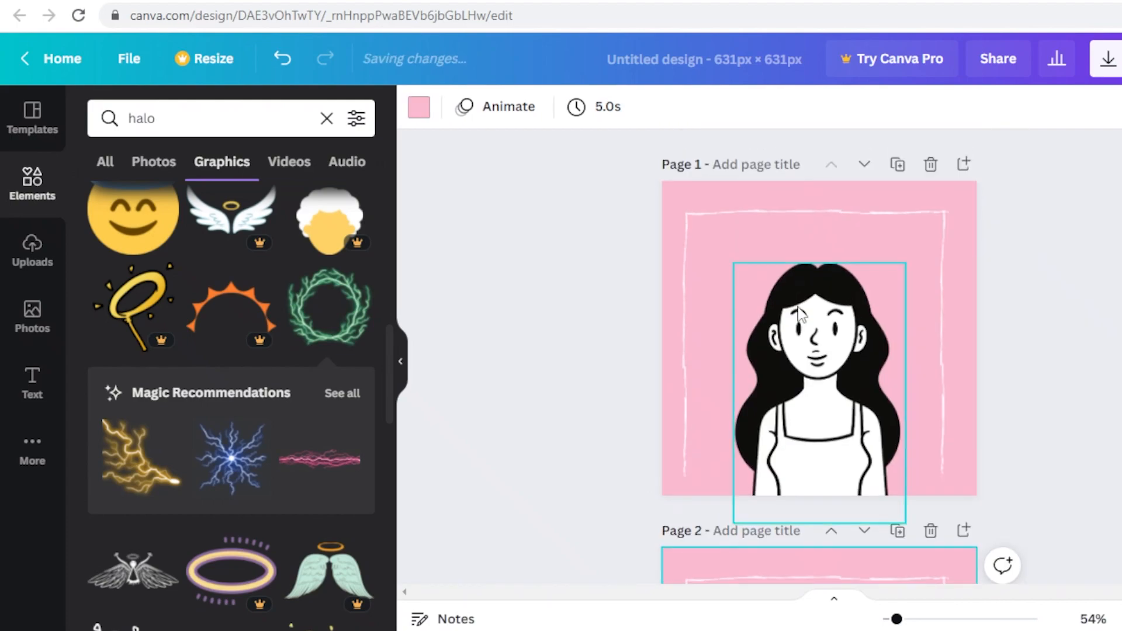
scroll(833, 310, "down", 5)
scroll(332, 357, "down", 10)
scroll(275, 382, "down", 5)
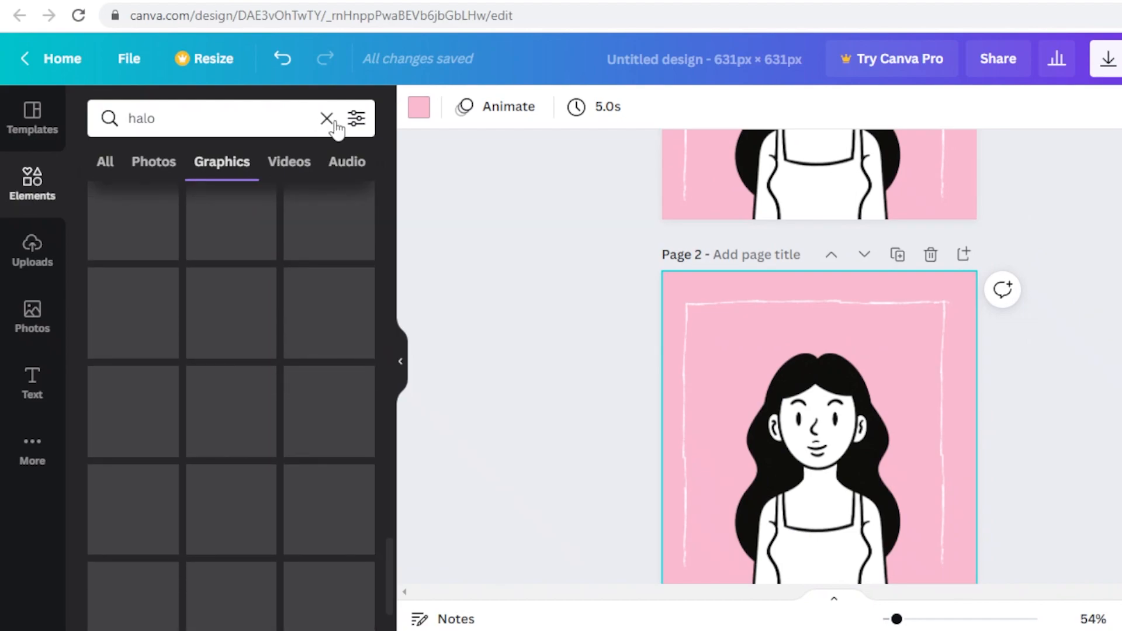
Search the elements library for "hearts" and list only the graphics
left_click(326, 119)
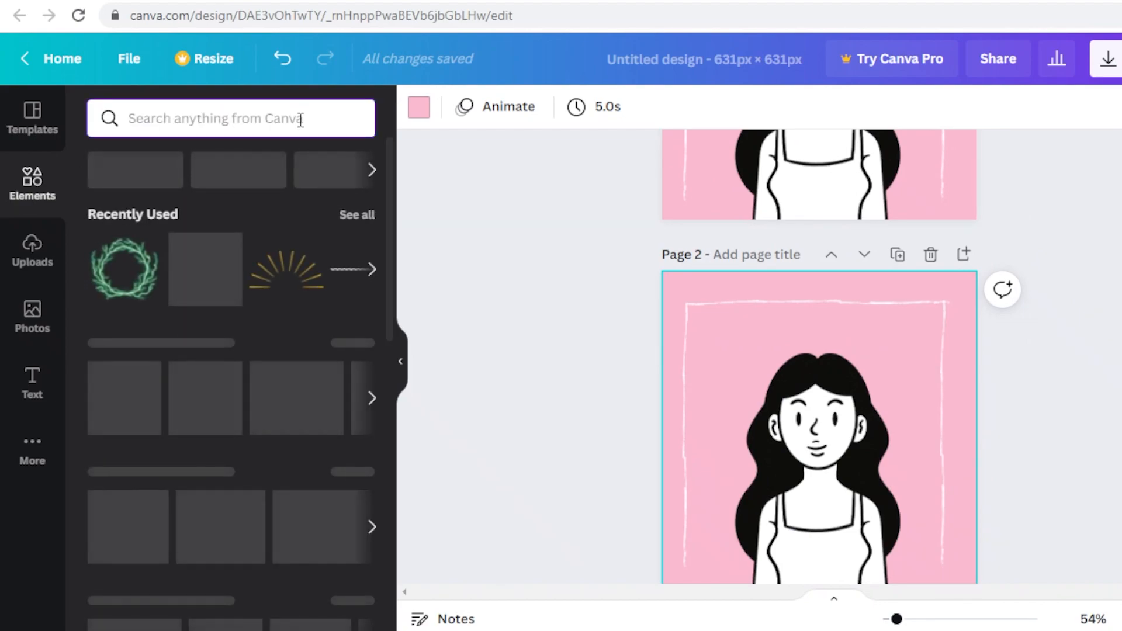
type("heart")
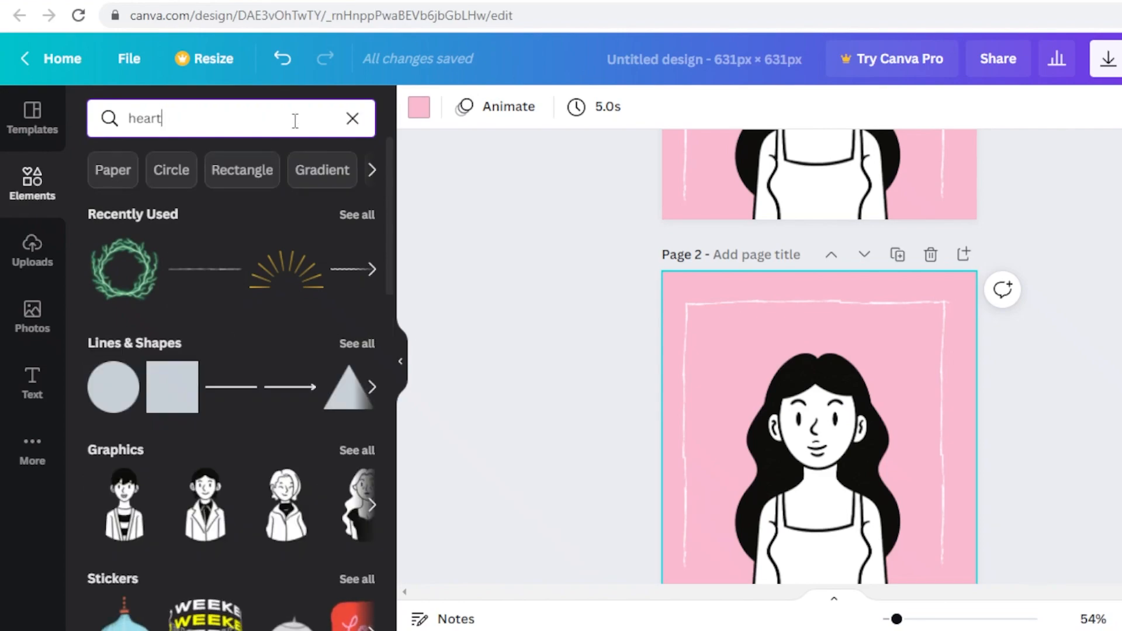
type("s")
key("Return")
left_click(221, 166)
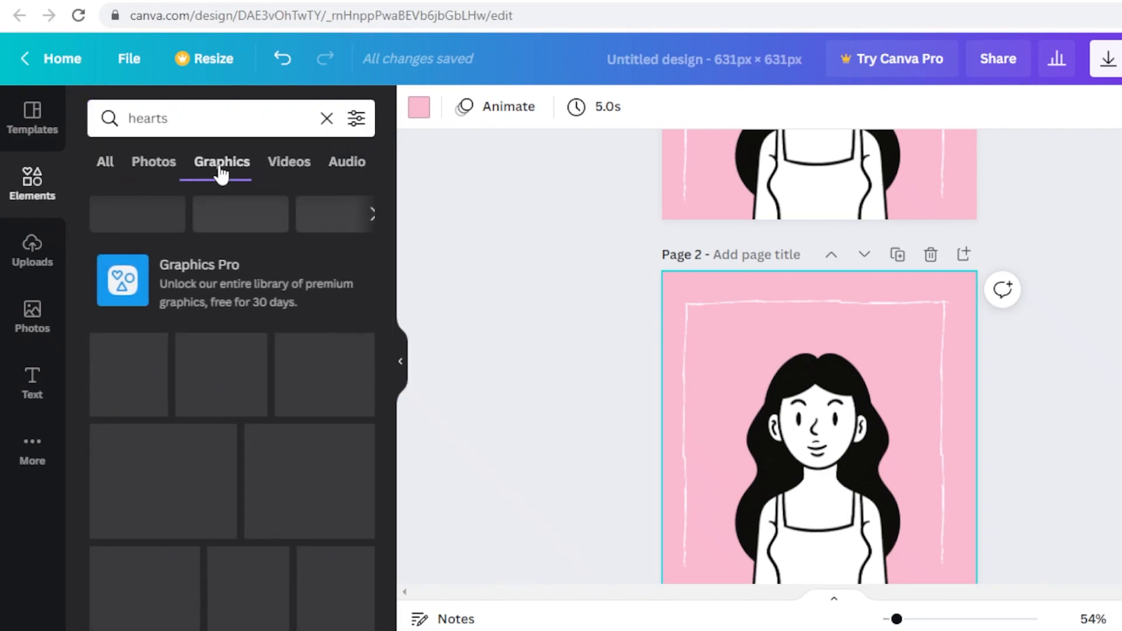
Try a small pink scribbled heart over one of the woman's eyes on page 2, duplicating it and removing the copy
scroll(148, 396, "down", 3)
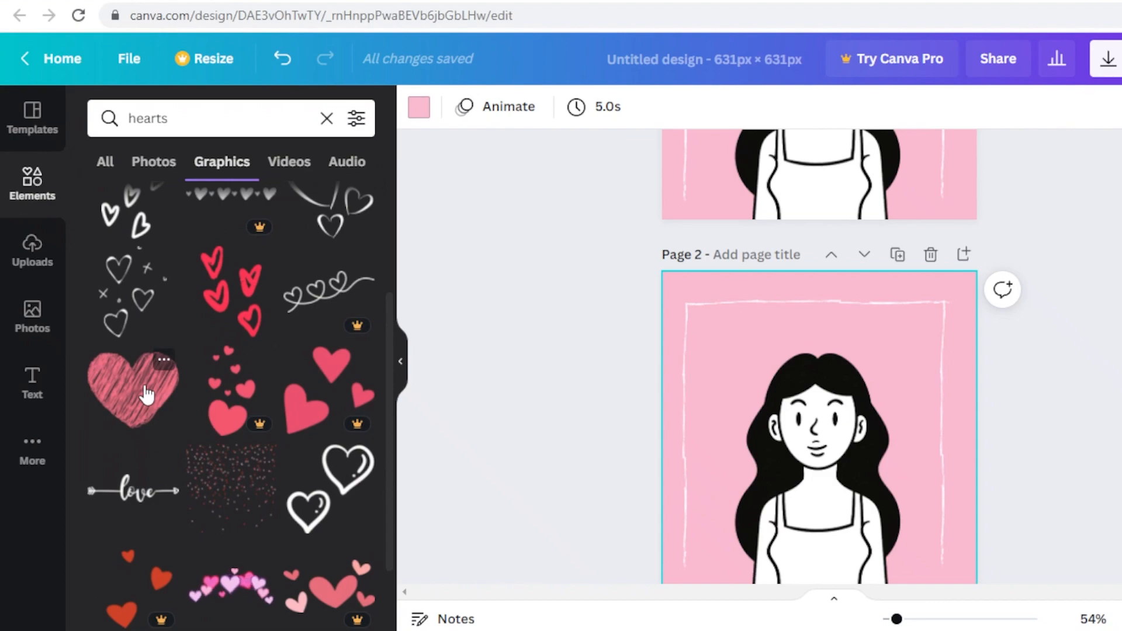
left_click(147, 395)
scroll(953, 396, "up", 2)
scroll(876, 431, "down", 3)
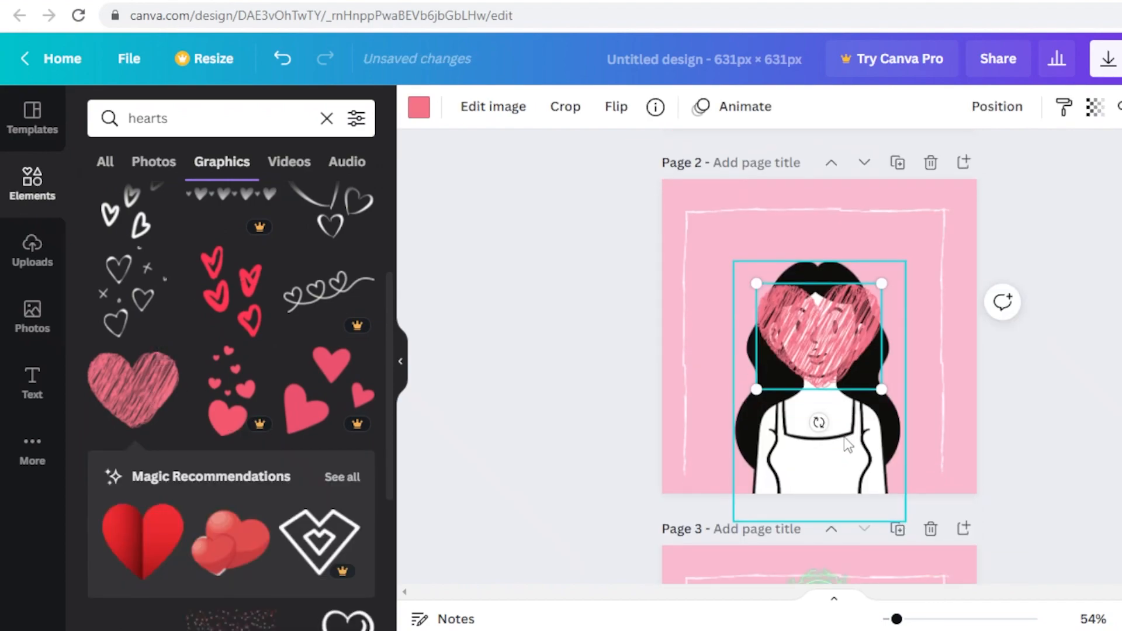
left_click_drag(882, 389, 805, 326)
key("Escape")
left_click(799, 327)
key("ctrl+d")
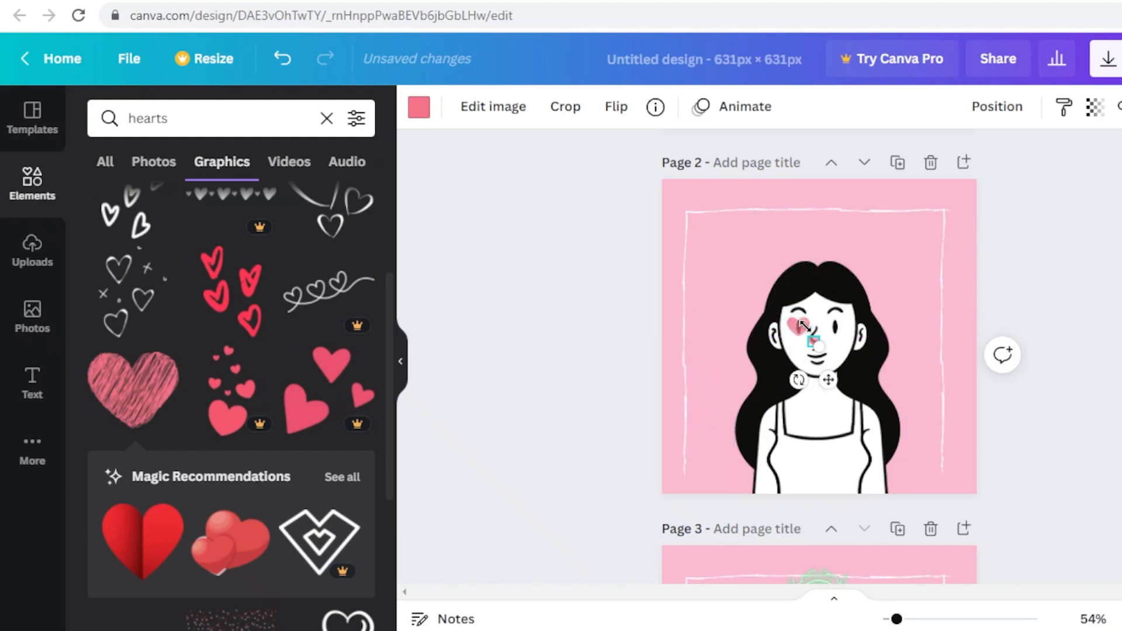
key("Delete")
Cover each of the woman's eyes on page 2 with a small folded red heart, removing the pink scribbled one
scroll(351, 438, "down", 1)
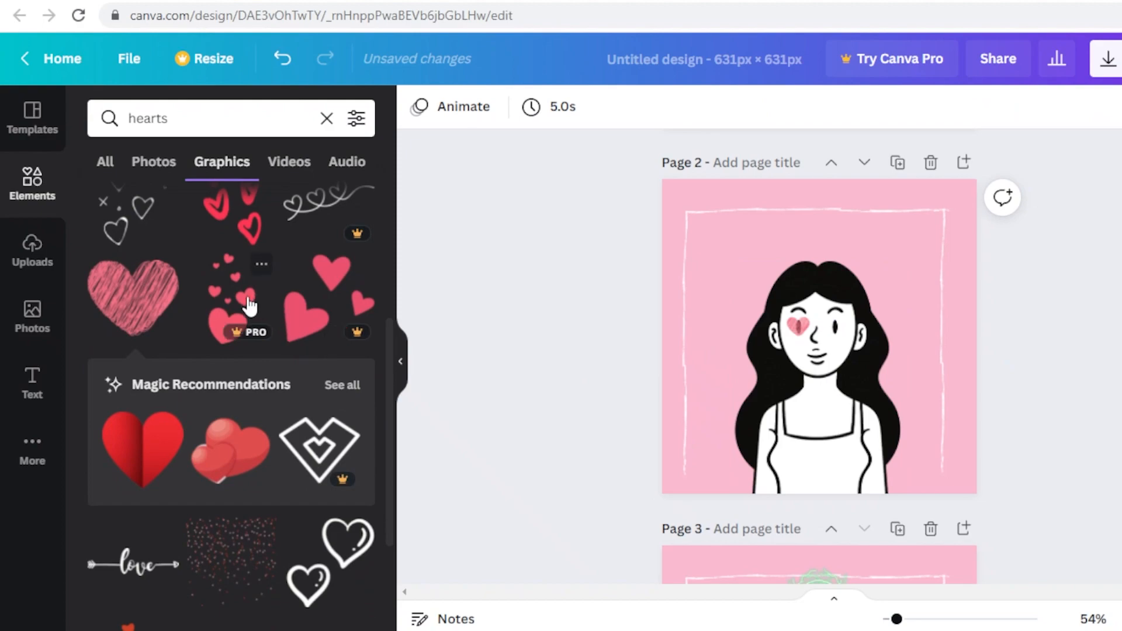
left_click(151, 458)
left_click_drag(756, 396, 793, 320)
left_click(801, 327)
key("Delete")
left_click(836, 327)
key("ctrl+d")
left_click(1037, 377)
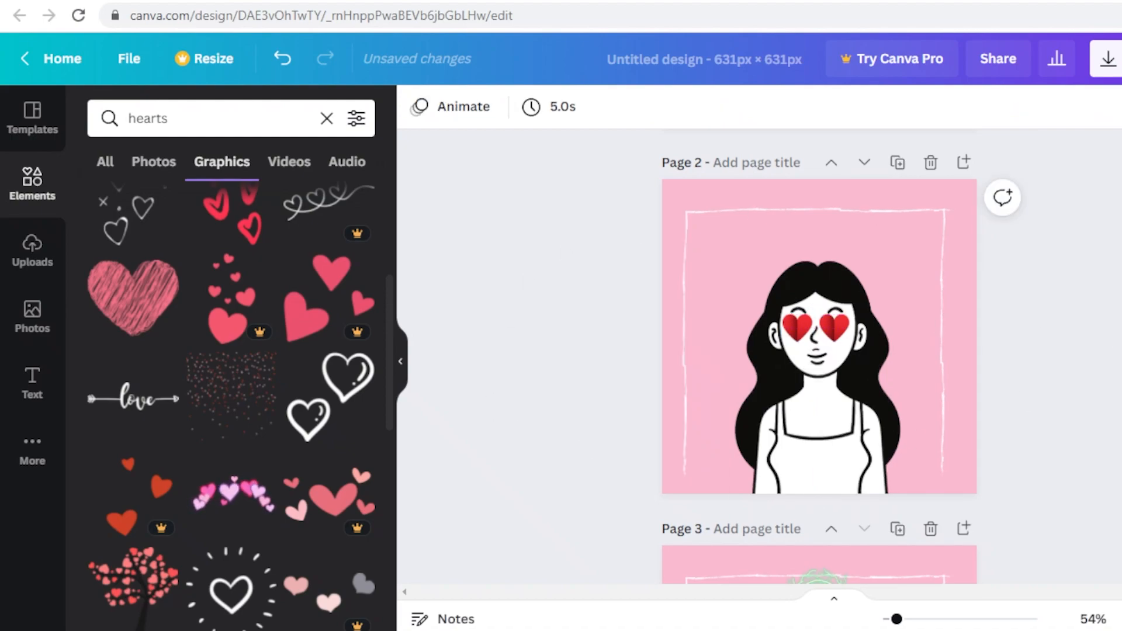
Delete the third page with the green wreath halo and duplicate the plain first page
left_click(929, 529)
scroll(848, 321, "up", 3)
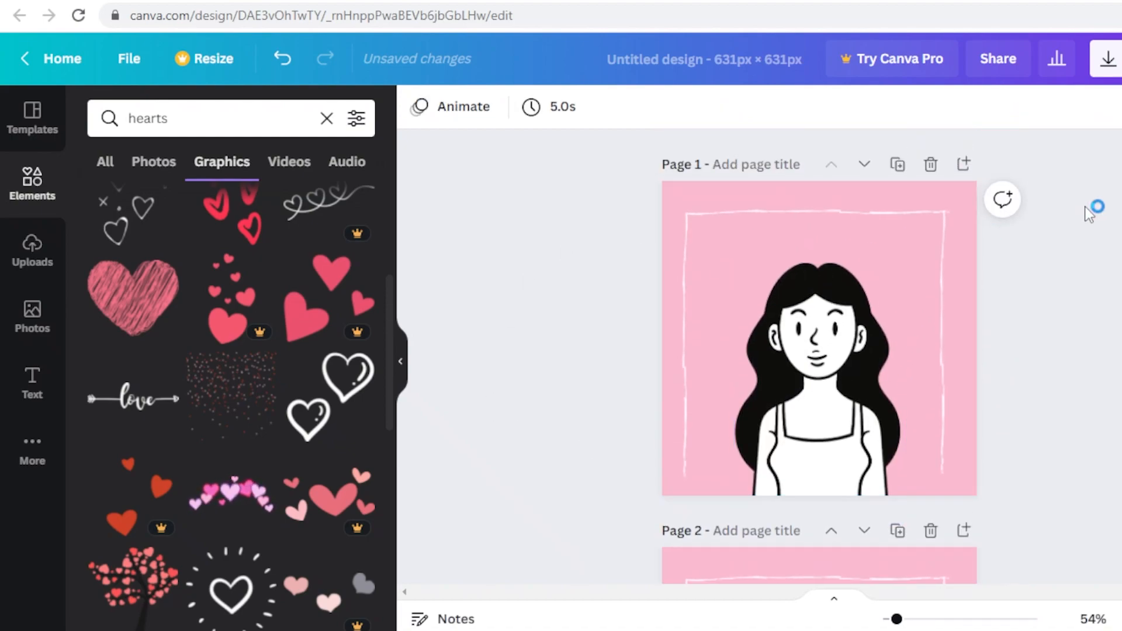
left_click(904, 164)
scroll(99, 415, "down", 3)
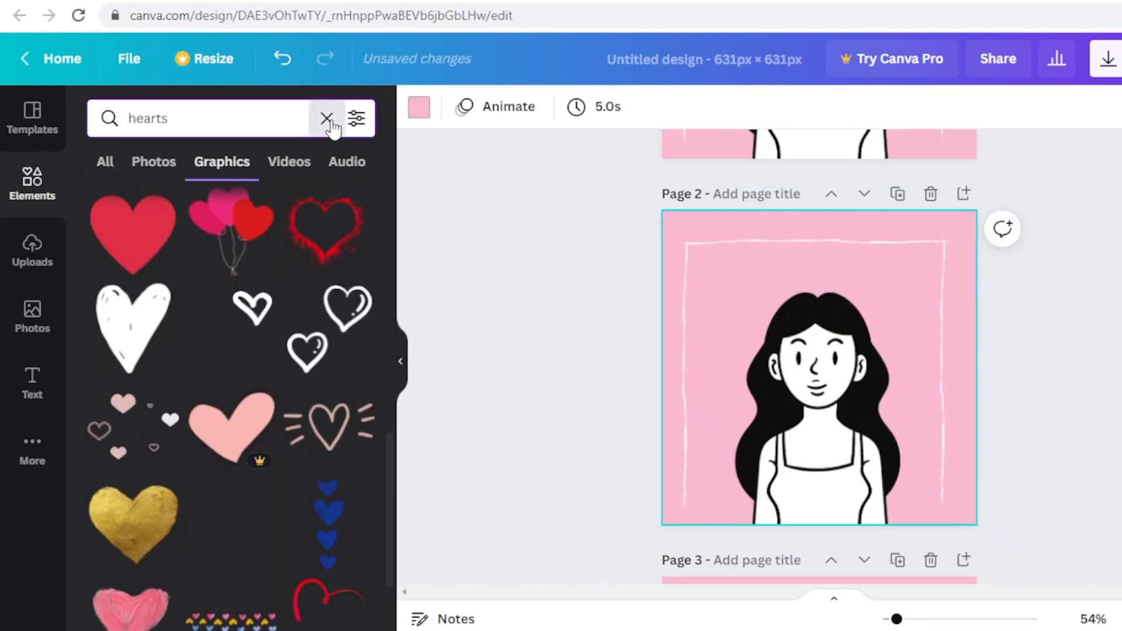
Search the elements library for "lines" and list only the graphics
left_click(326, 118)
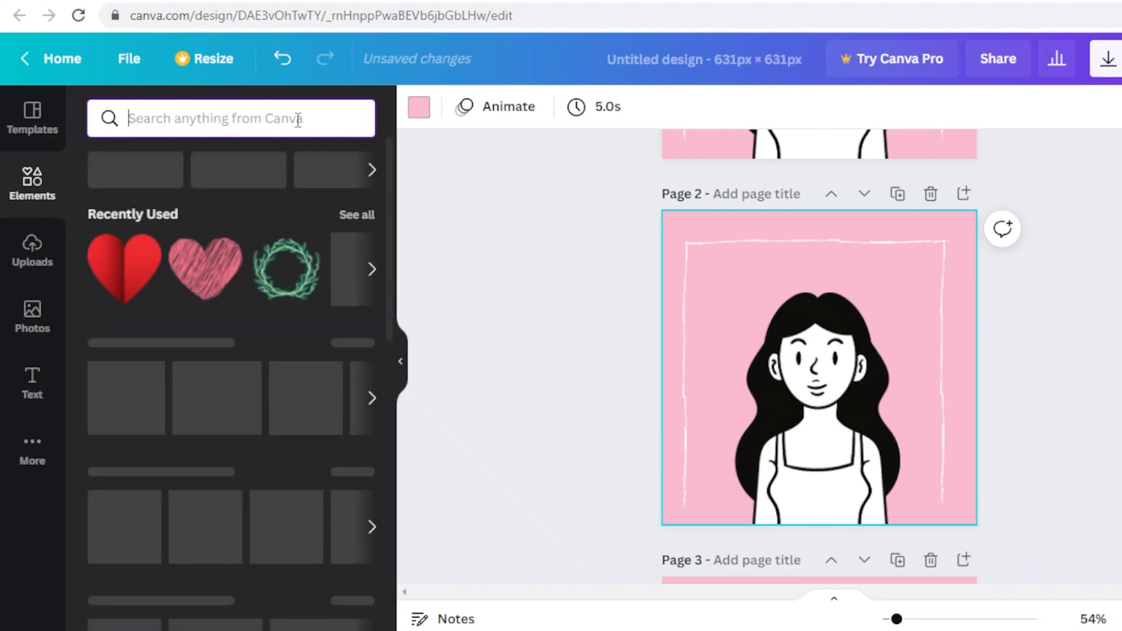
type("lines")
key("Return")
left_click(221, 164)
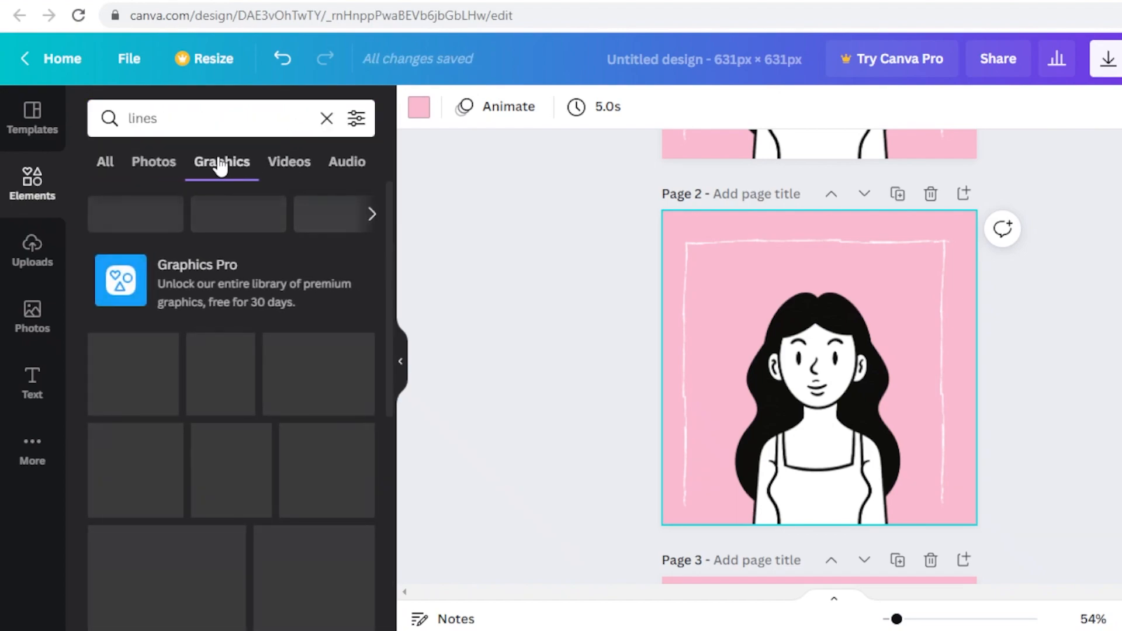
Add the golden semicircle of rays to page 2 and position it around the top of the woman's head
scroll(257, 327, "down", 5)
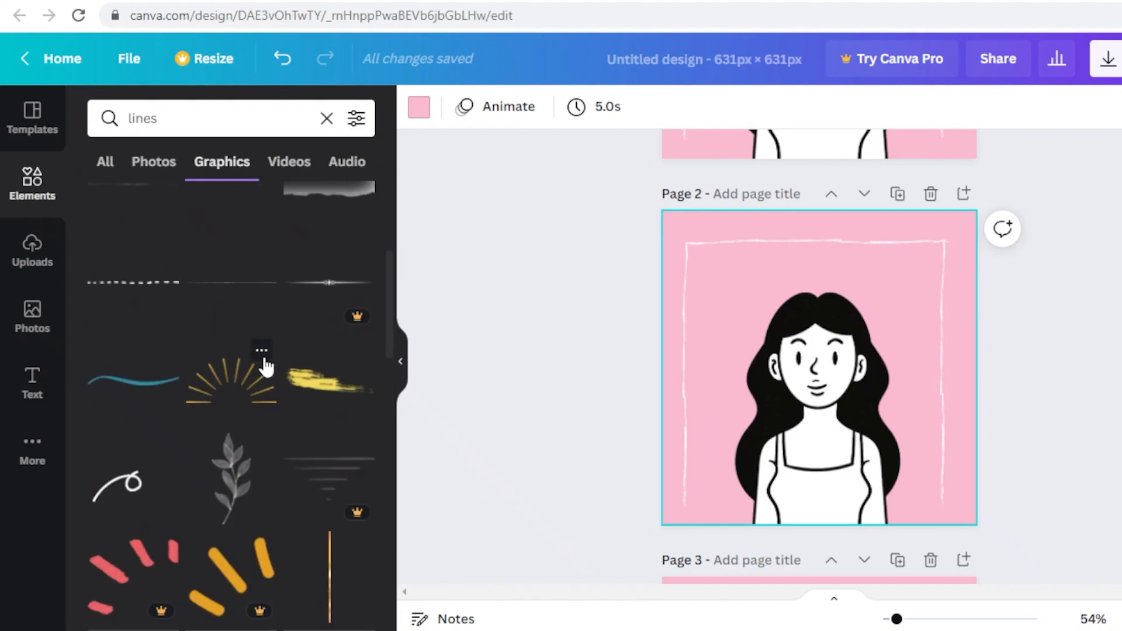
left_click(264, 363)
left_click_drag(820, 359, 821, 283)
left_click(986, 199)
Duplicate the plain first page again and search the elements library for "flowers"
scroll(983, 197, "up", 5)
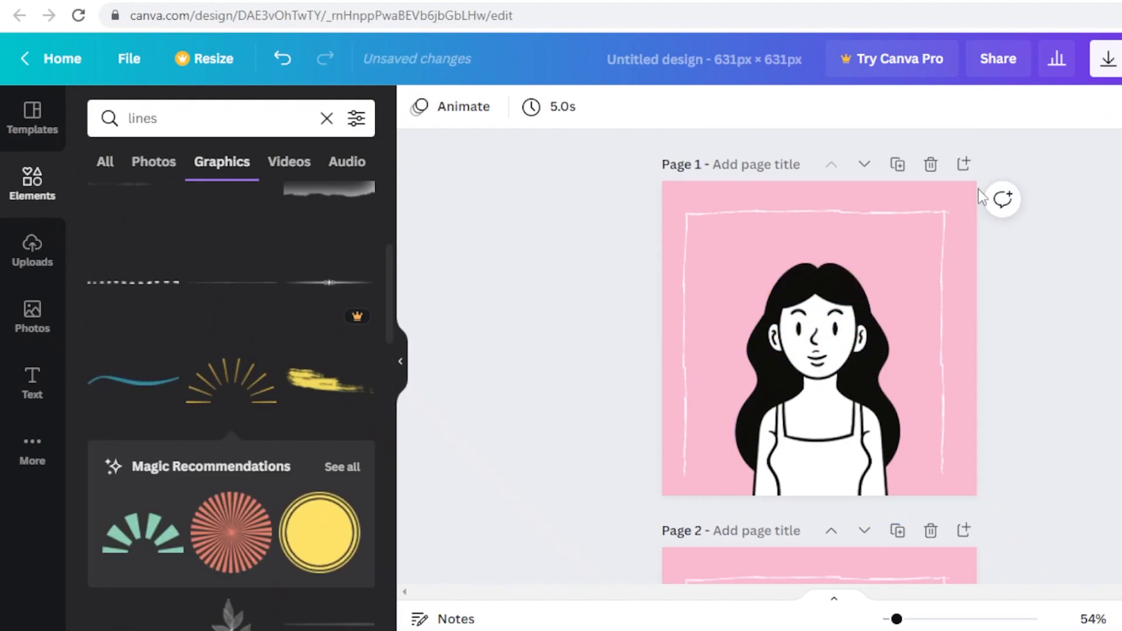
left_click(900, 166)
left_click(326, 119)
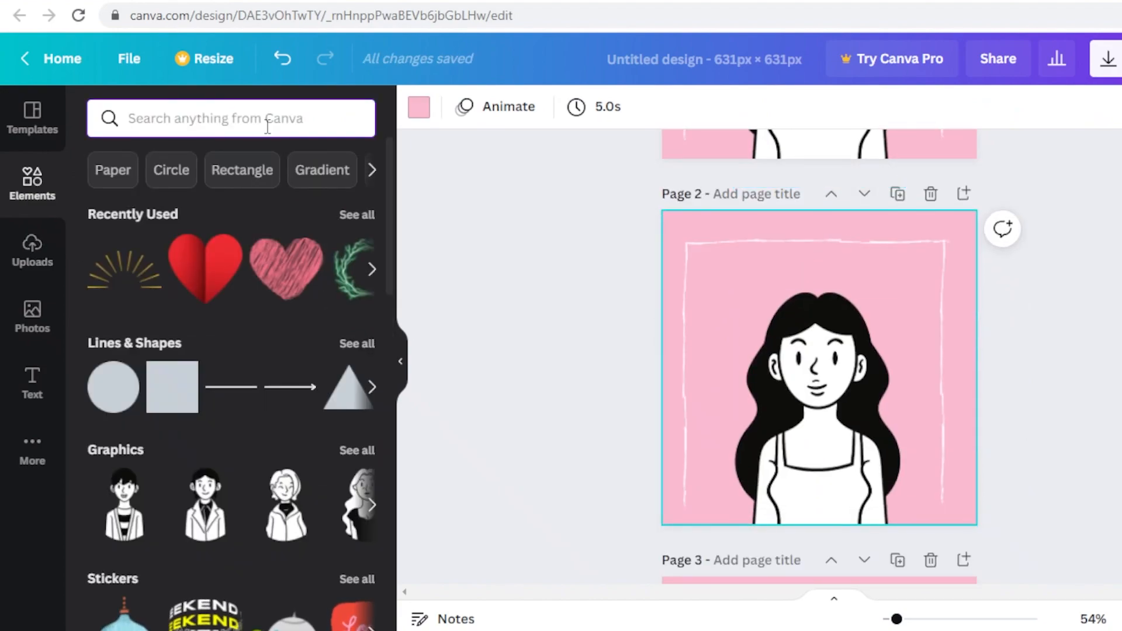
type("L")
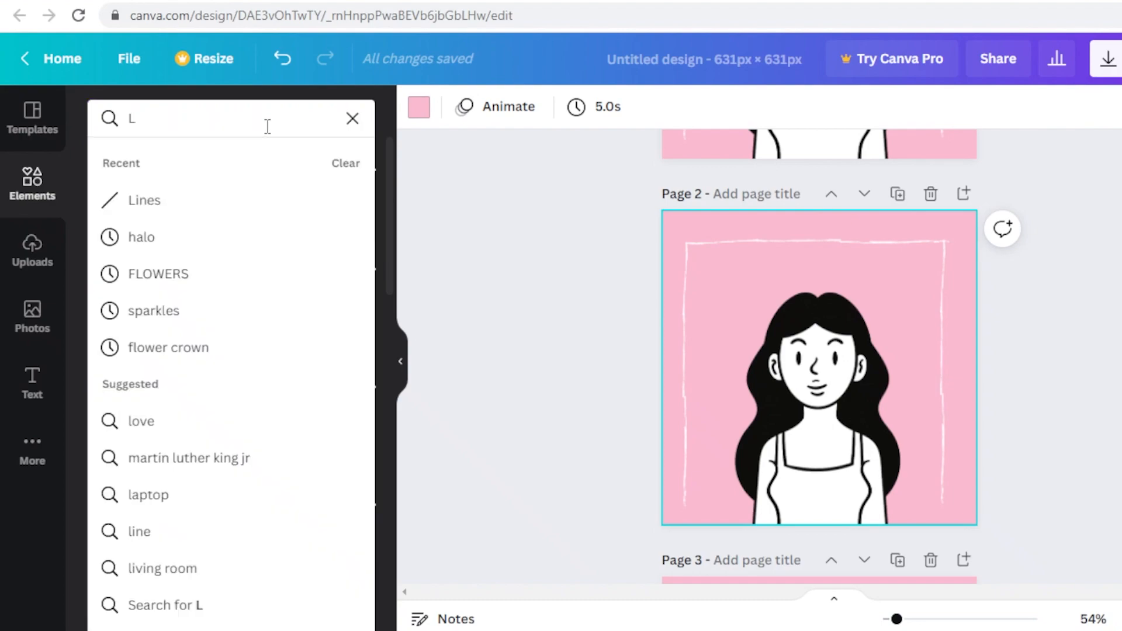
left_click(193, 274)
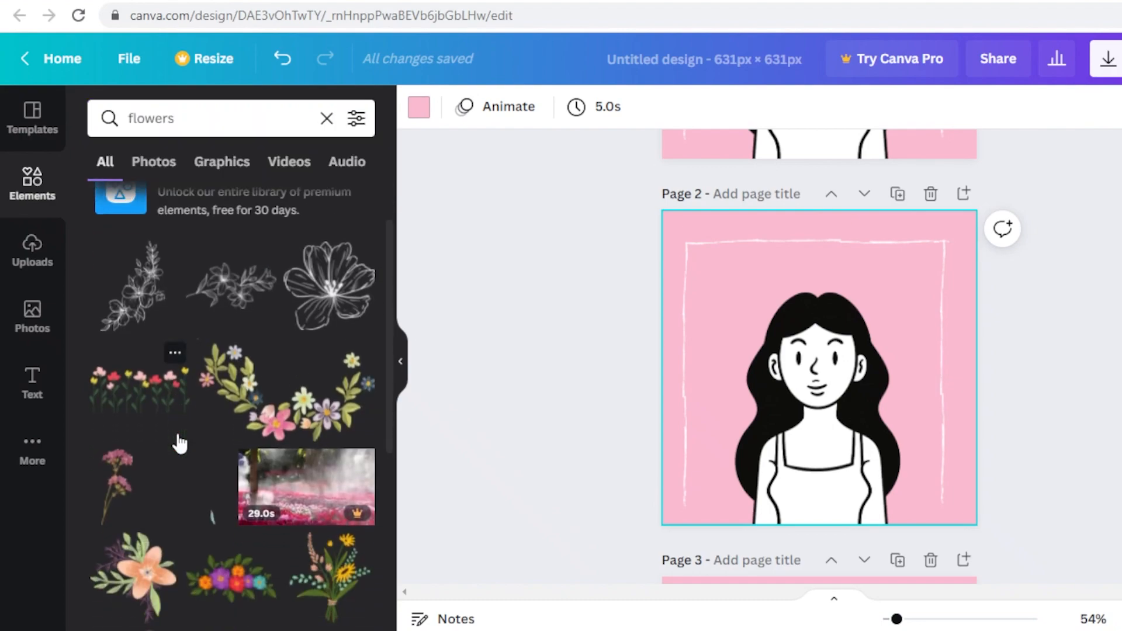
Add the colourful floral garland to page 2, shrink it, turn it upside down and fit it on the woman's hair as a crown
left_click(250, 406)
left_click_drag(694, 294, 834, 376)
left_click_drag(888, 474, 891, 350)
left_click_drag(916, 416, 846, 321)
left_click_drag(888, 277, 865, 292)
left_click_drag(818, 324, 825, 315)
Duplicate the plain first page once more and look over the finished page variations
scroll(909, 165, "up", 5)
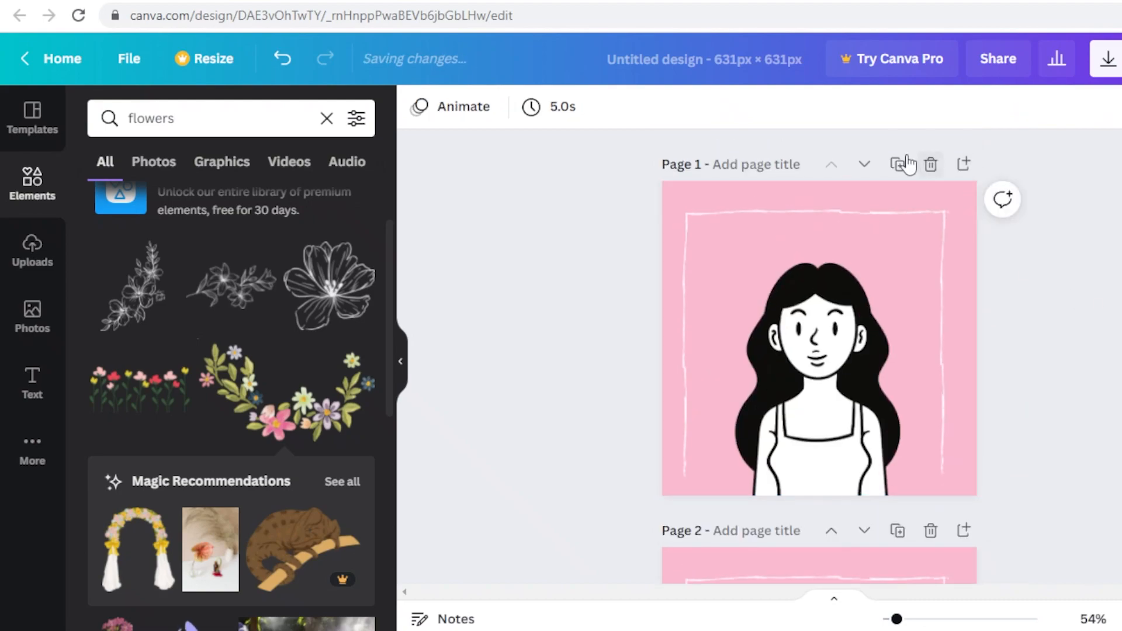
left_click(899, 165)
scroll(731, 275, "down", 6)
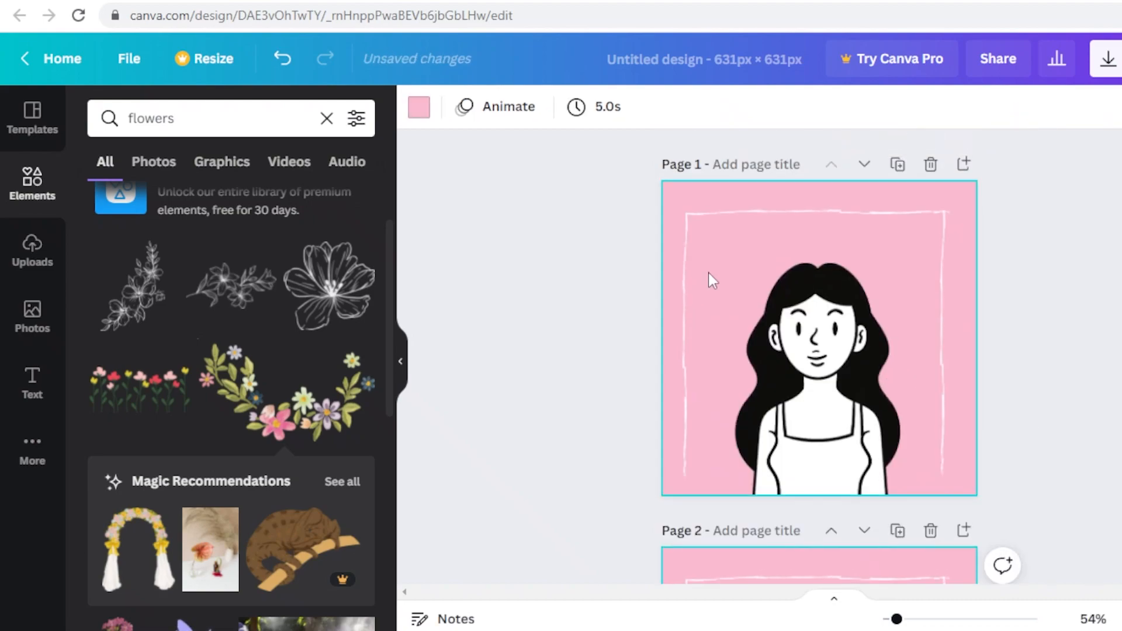
scroll(751, 272, "down", 10)
scroll(570, 325, "up", 15)
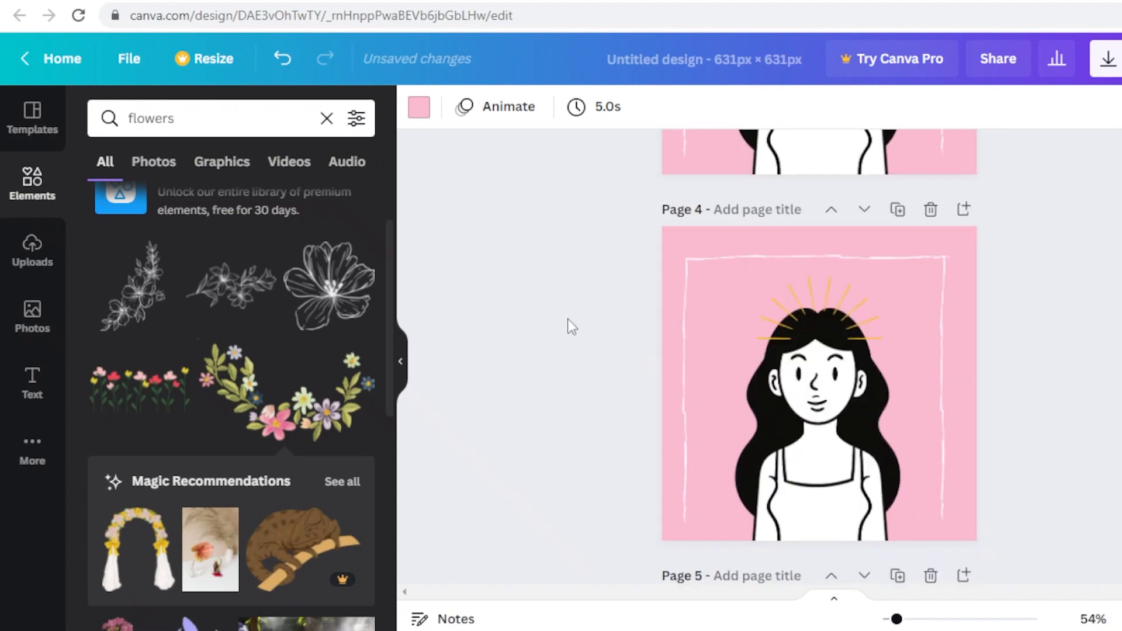
scroll(569, 318, "up", 5)
scroll(709, 395, "down", 6)
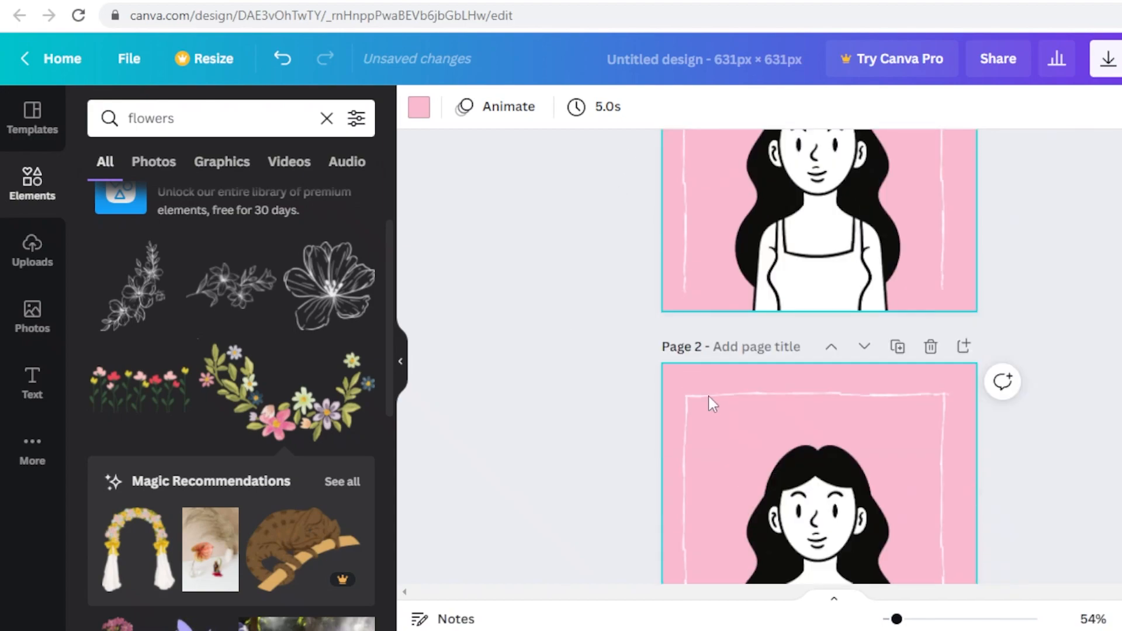
scroll(196, 281, "down", 5)
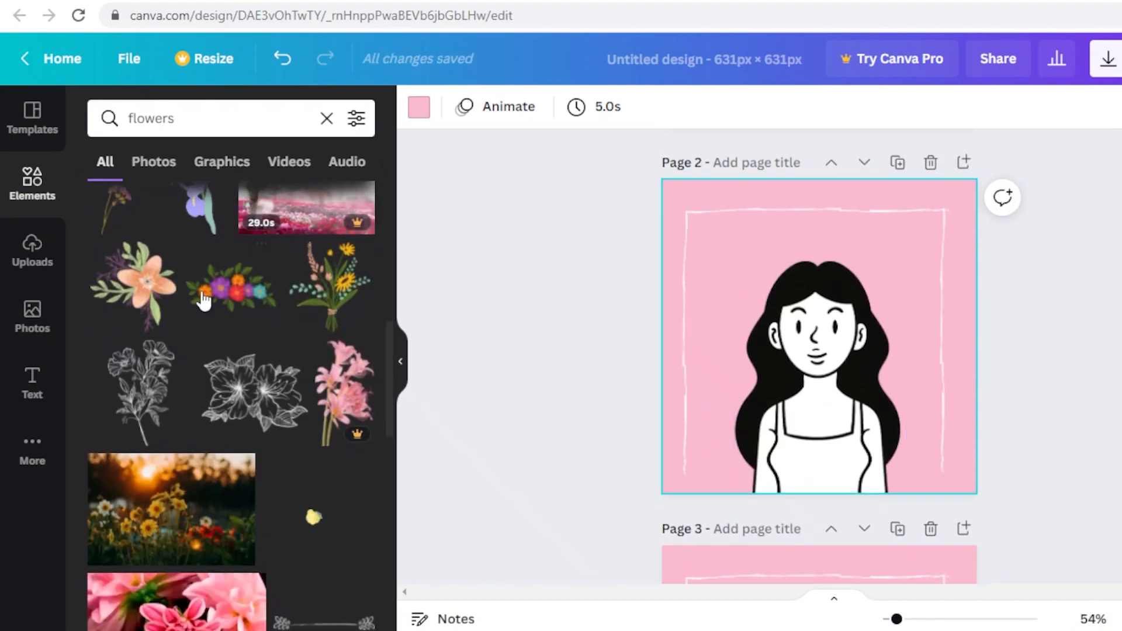
Try placing the light-haired woman in a black top beside the existing woman on page 2
left_click(326, 118)
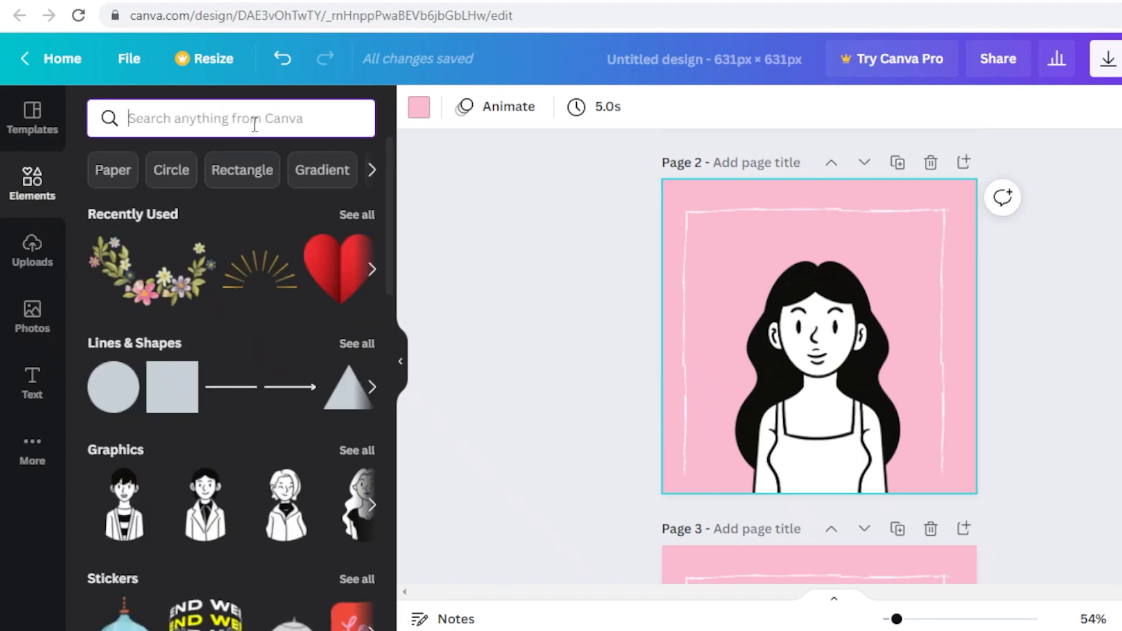
left_click(360, 482)
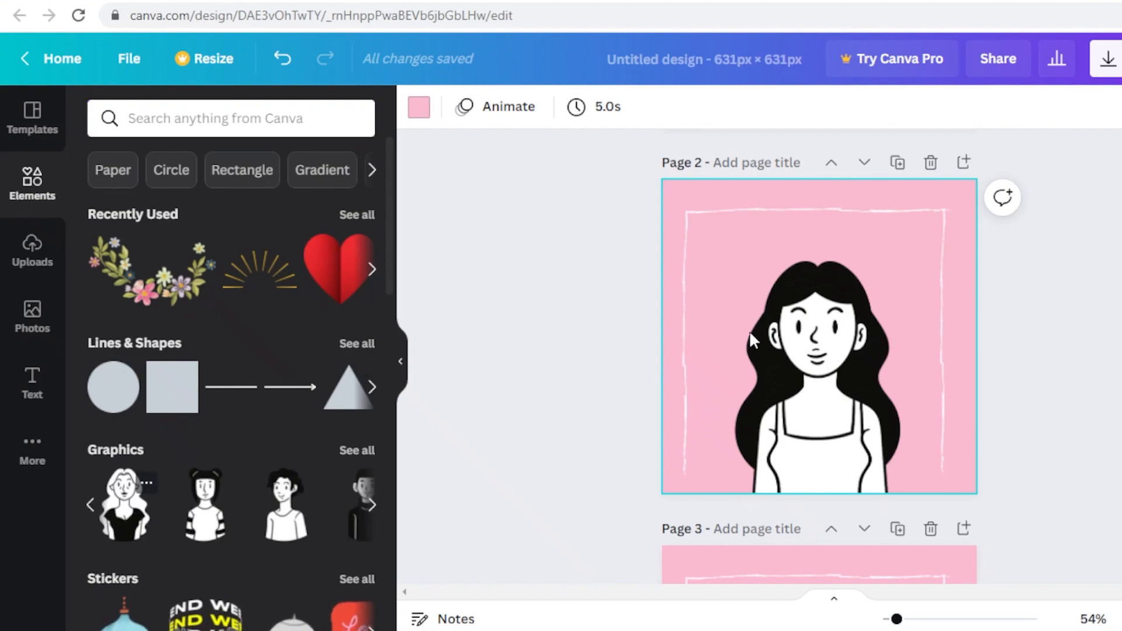
left_click_drag(795, 305, 614, 281)
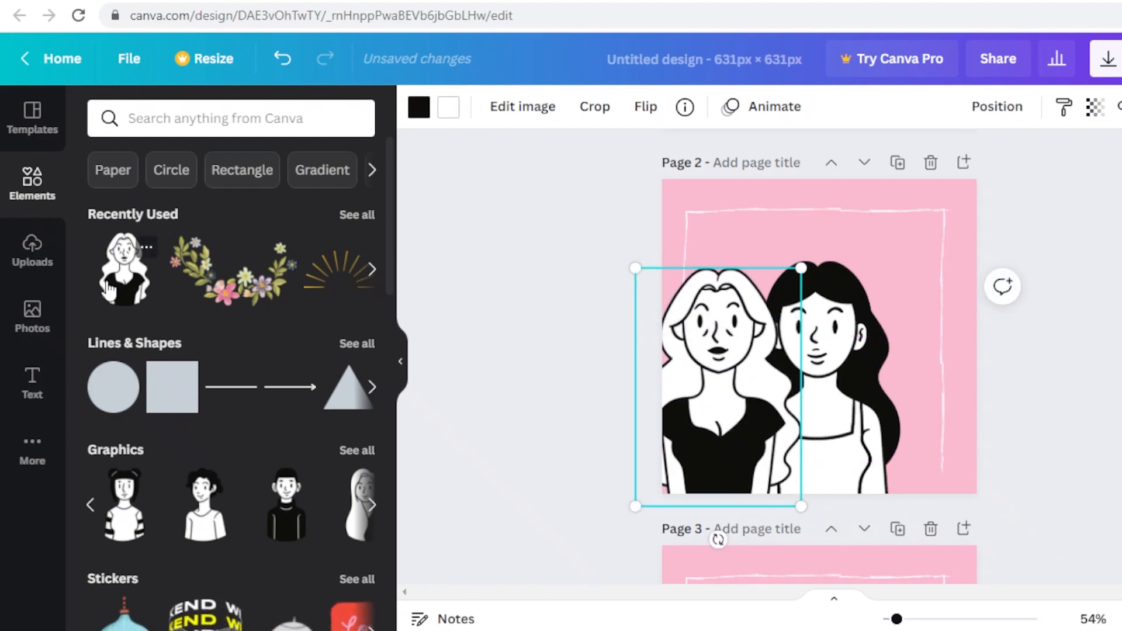
key("Delete")
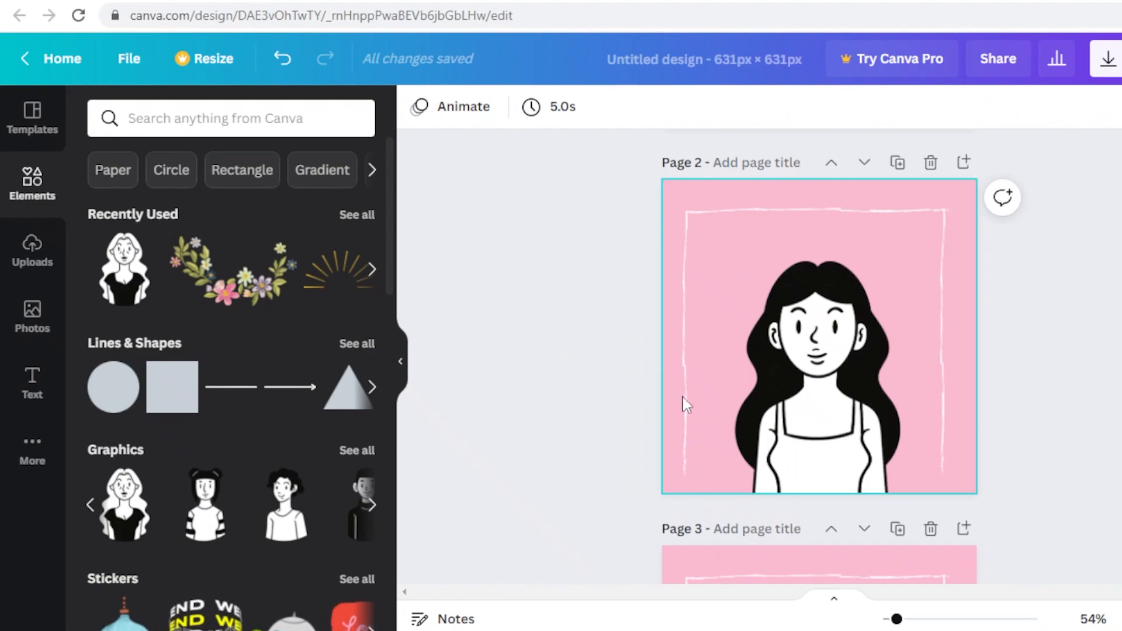
Look through the finished pages to compare the variations made so far
scroll(844, 451, "down", 5)
scroll(844, 451, "up", 5)
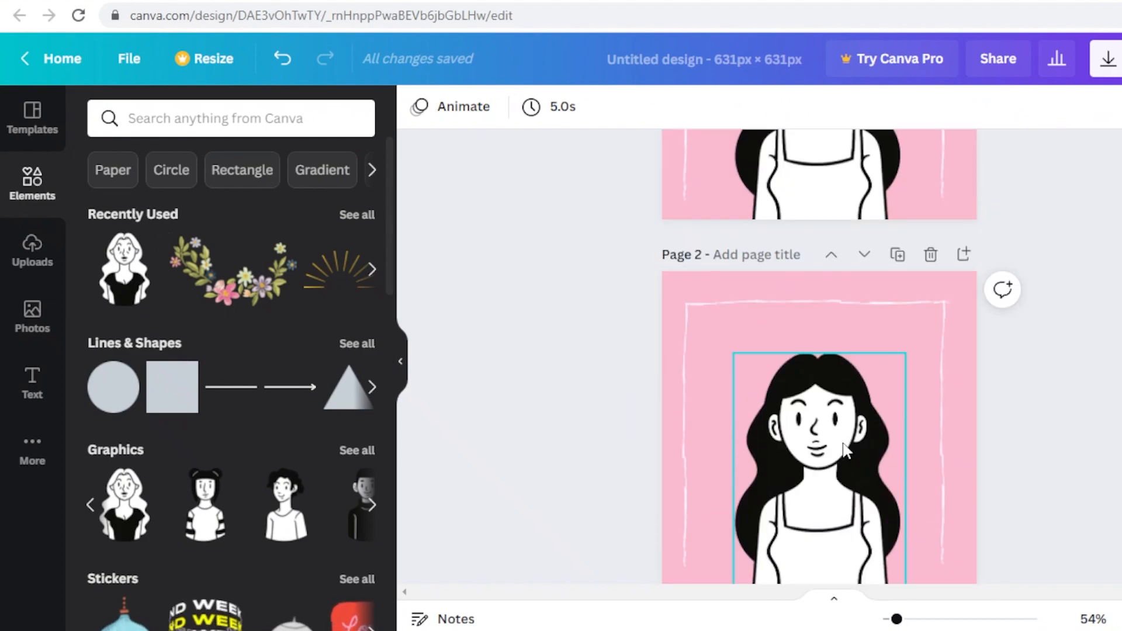
scroll(562, 485, "down", 5)
scroll(286, 426, "down", 9)
scroll(285, 426, "up", 8)
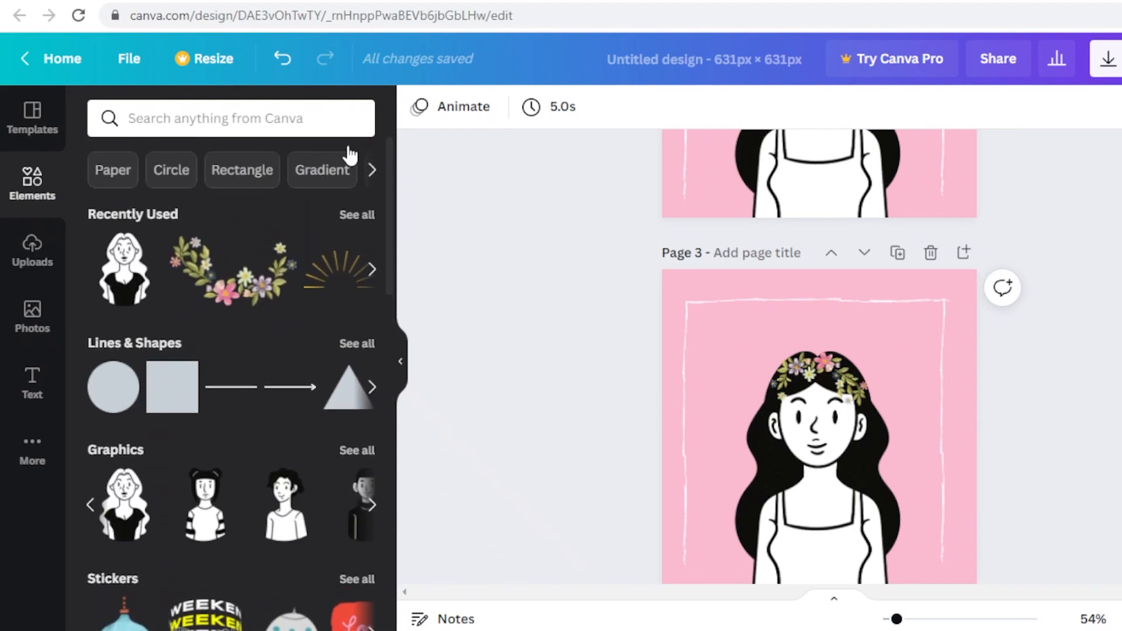
Search the elements for "hat", add the beige hat with the dark band to page 1 and place it on the woman's head
left_click(217, 105)
left_click(526, 277)
left_click(307, 120)
scroll(965, 251, "up", 9)
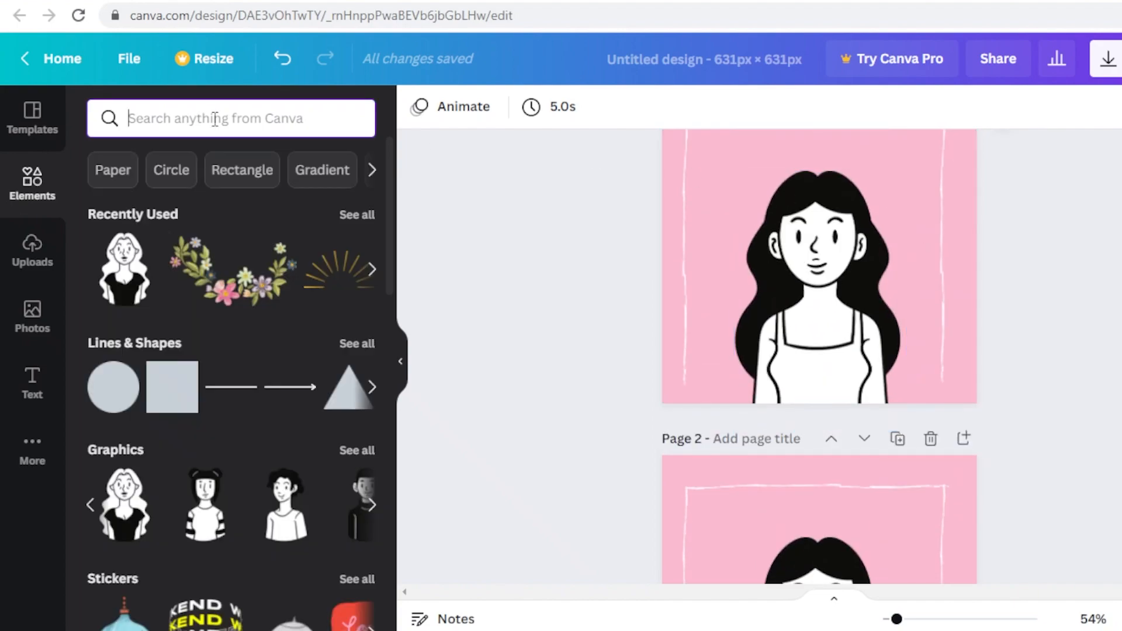
type("hat")
key("Return")
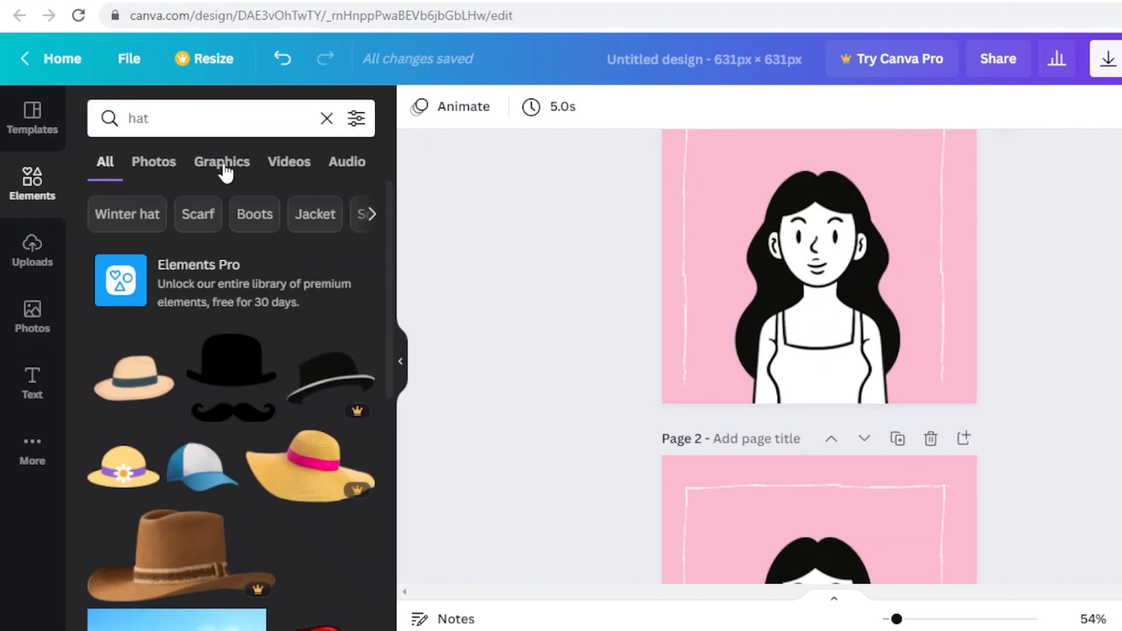
left_click(134, 377)
left_click_drag(793, 269, 804, 170)
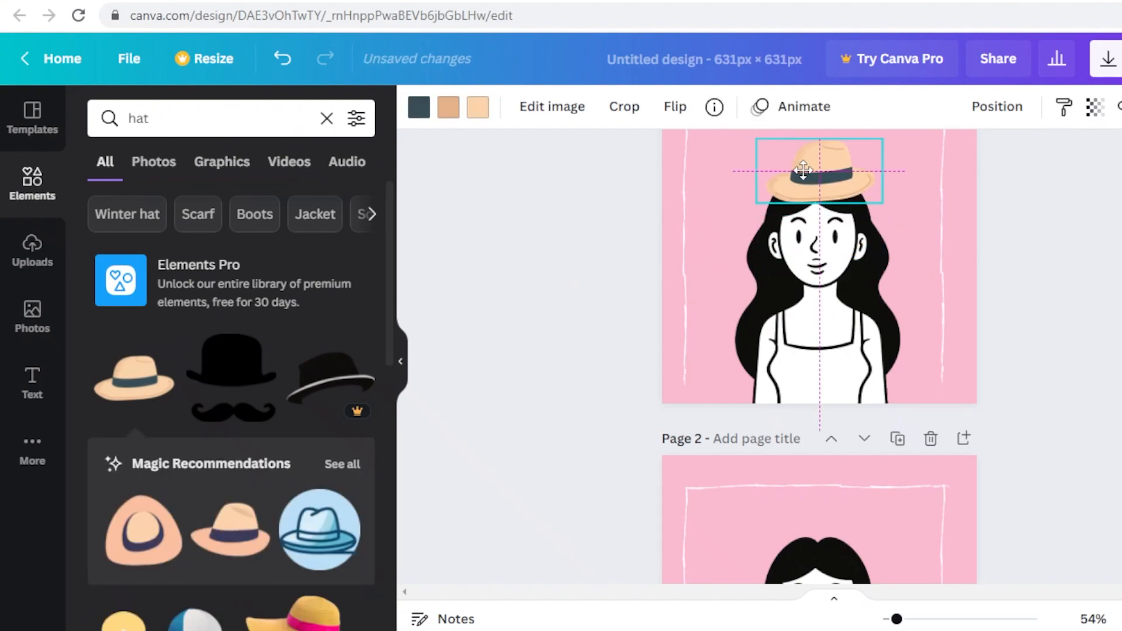
Name the design "GIRL NFT"
scroll(967, 218, "down", 20)
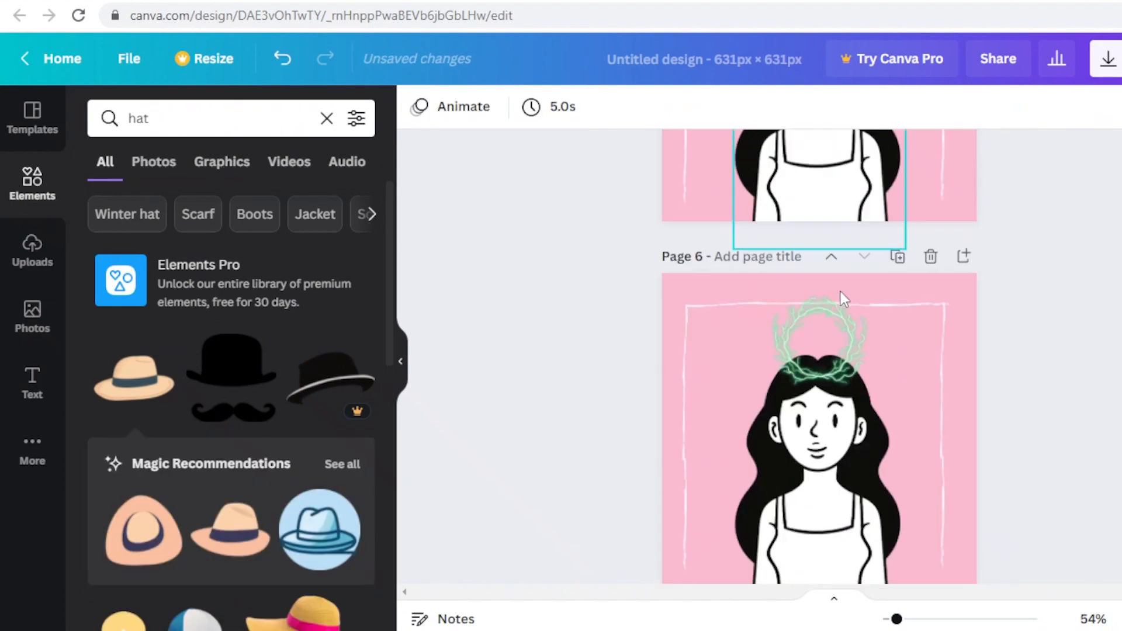
scroll(755, 450, "up", 18)
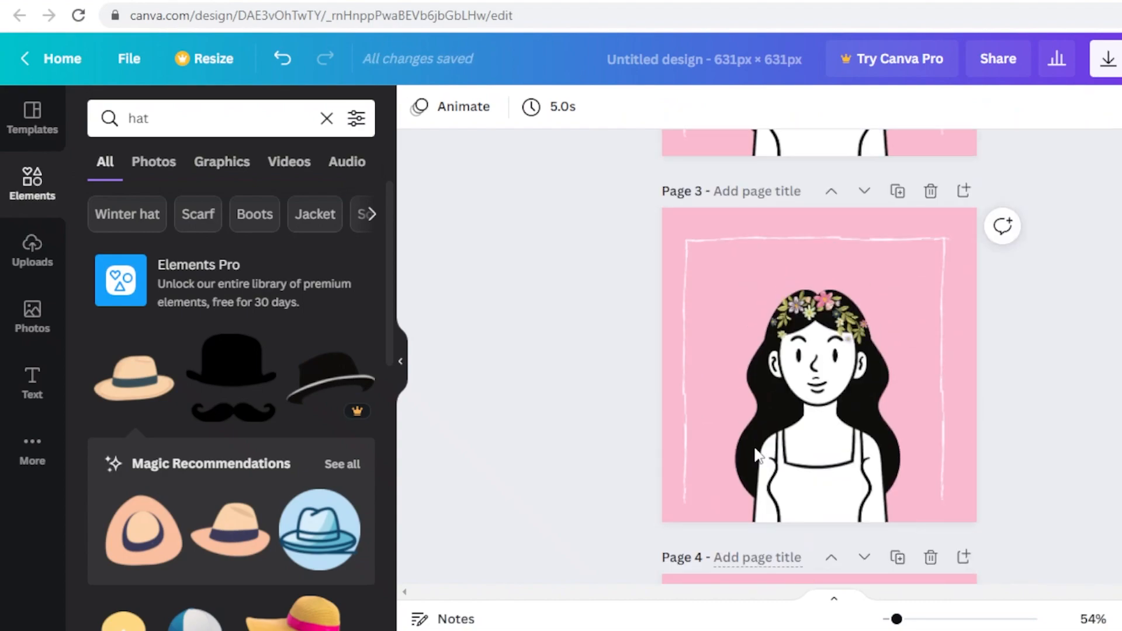
scroll(758, 473, "up", 3)
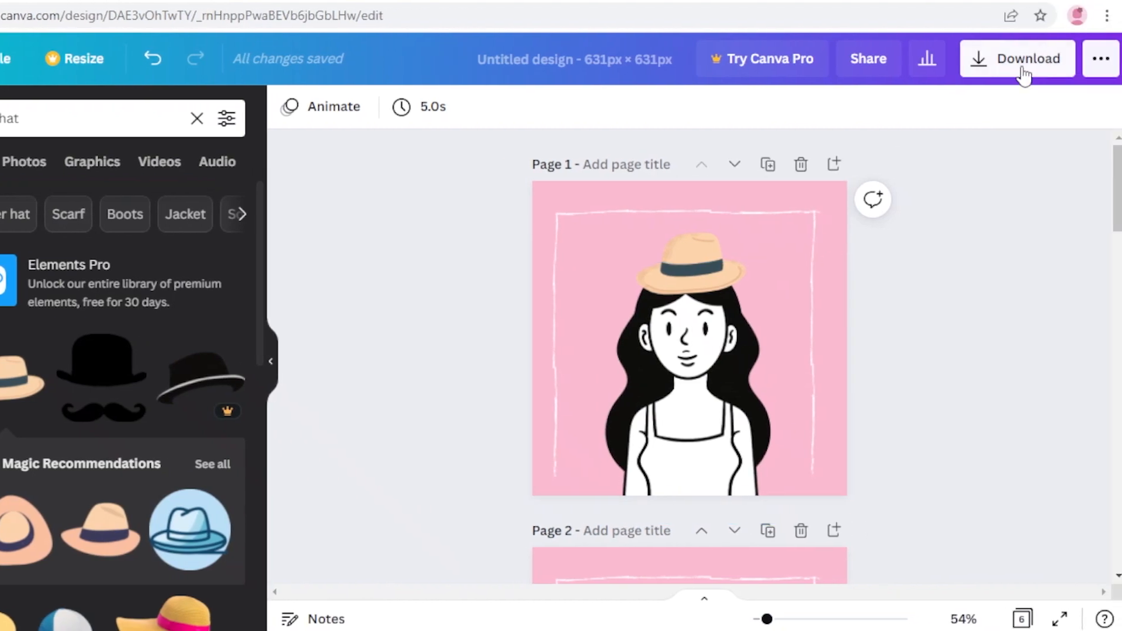
left_click(588, 52)
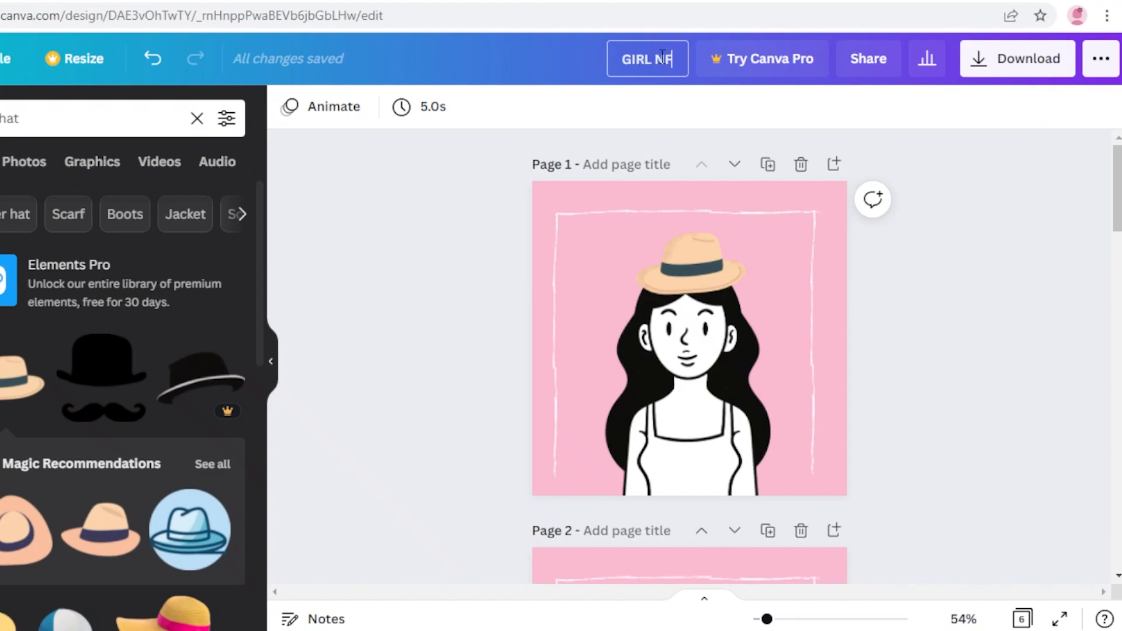
left_click(1004, 54)
left_click(983, 187)
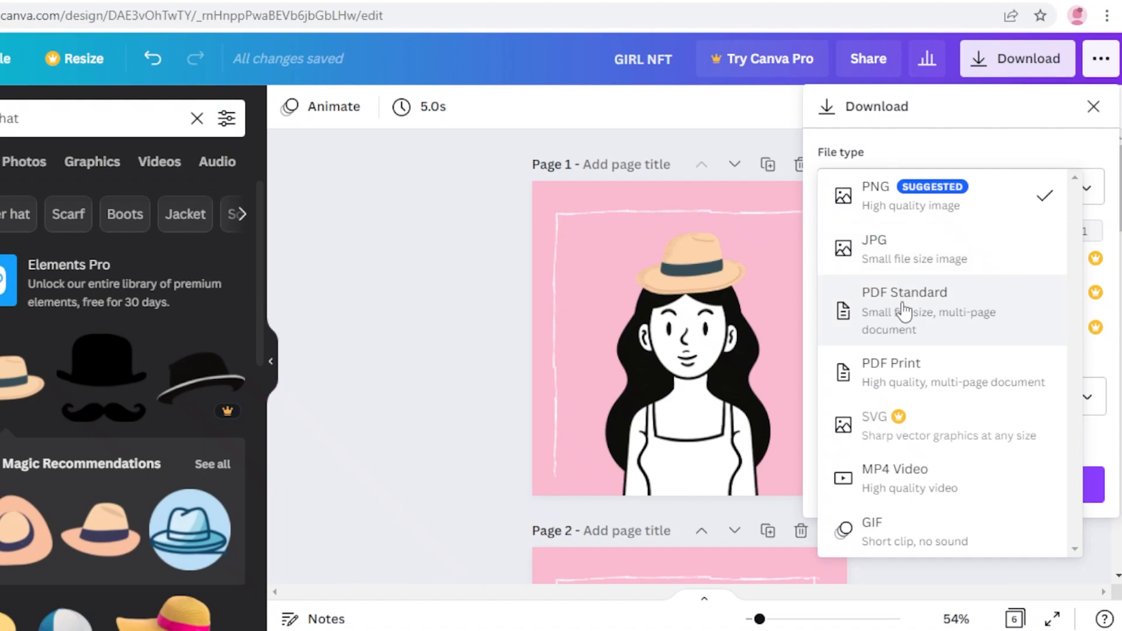
left_click(735, 116)
left_click(1093, 108)
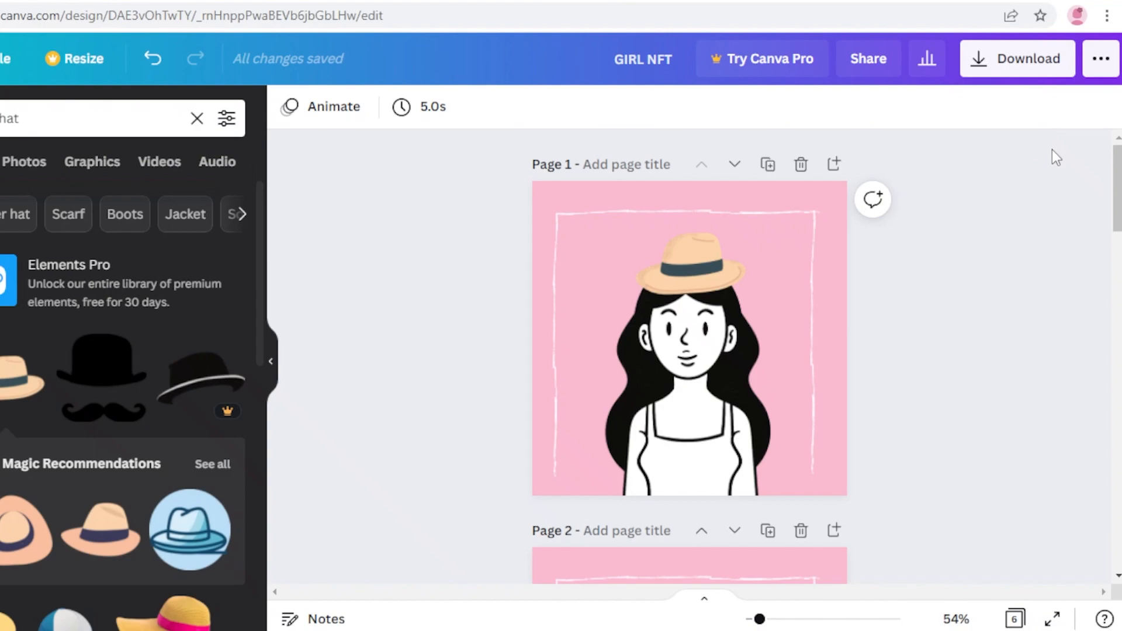
Download all pages of the design and dismiss the completion notice
left_click(1028, 71)
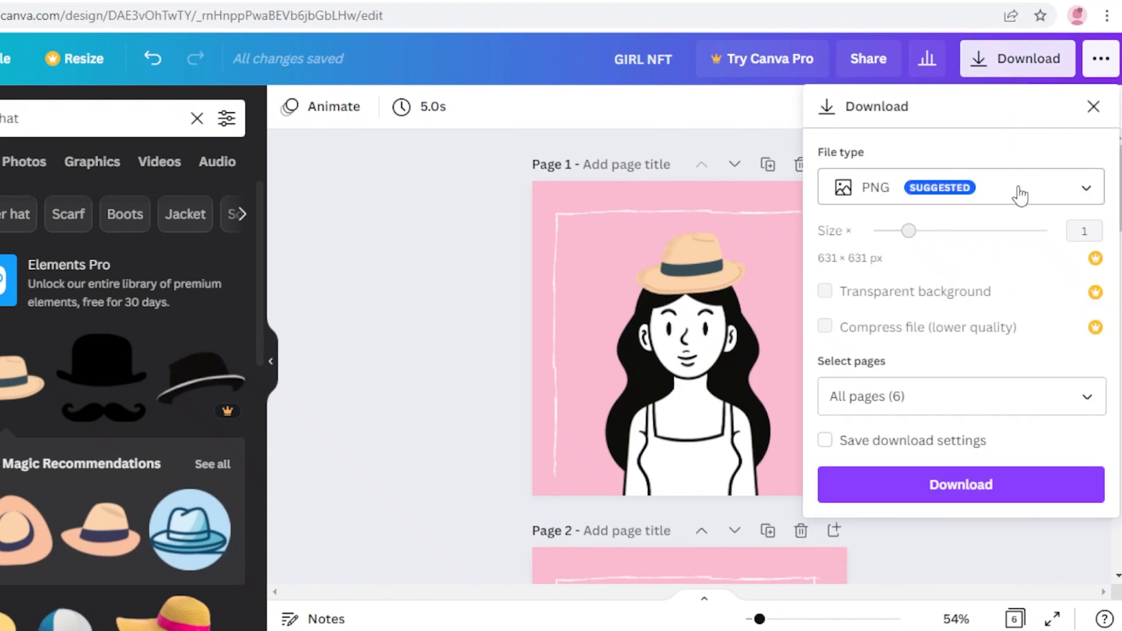
left_click(1020, 195)
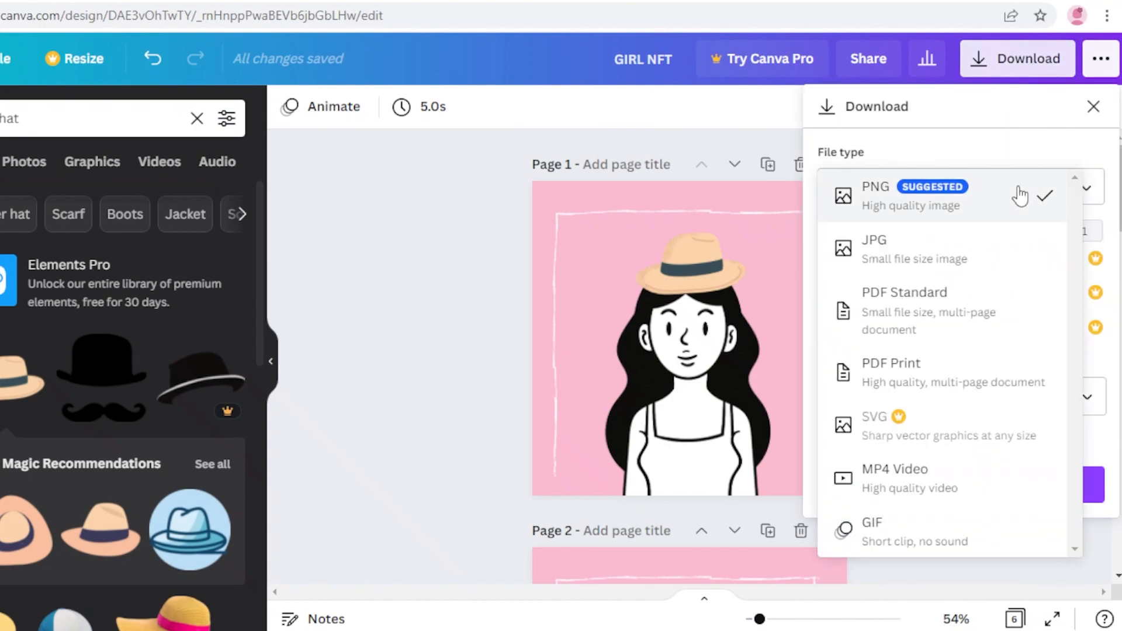
left_click(873, 371)
left_click(873, 374)
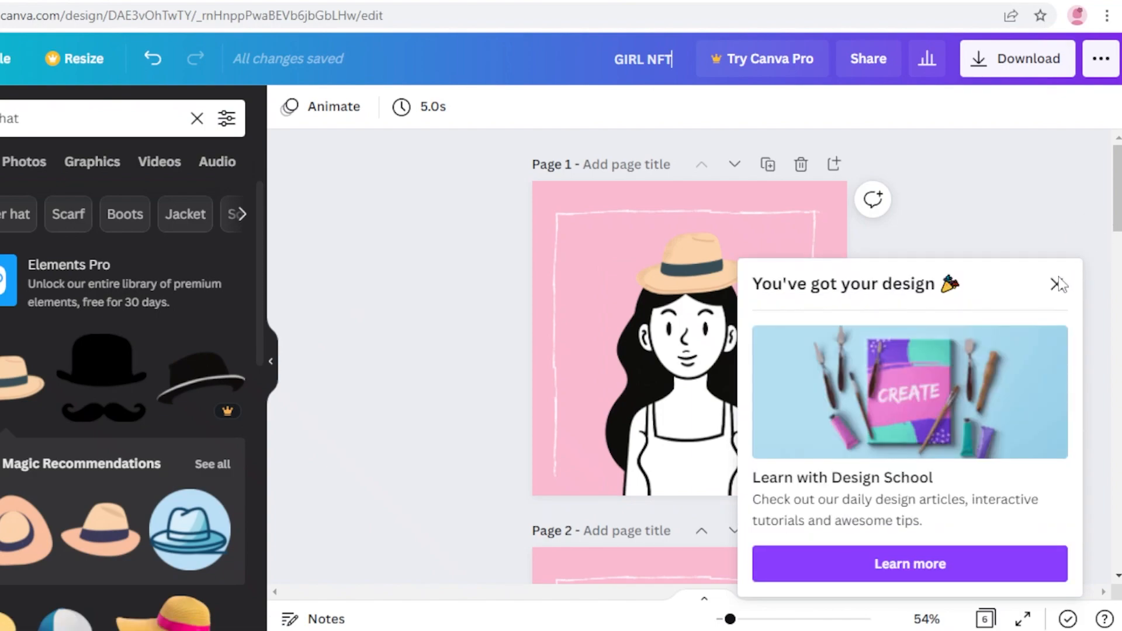
left_click(1057, 284)
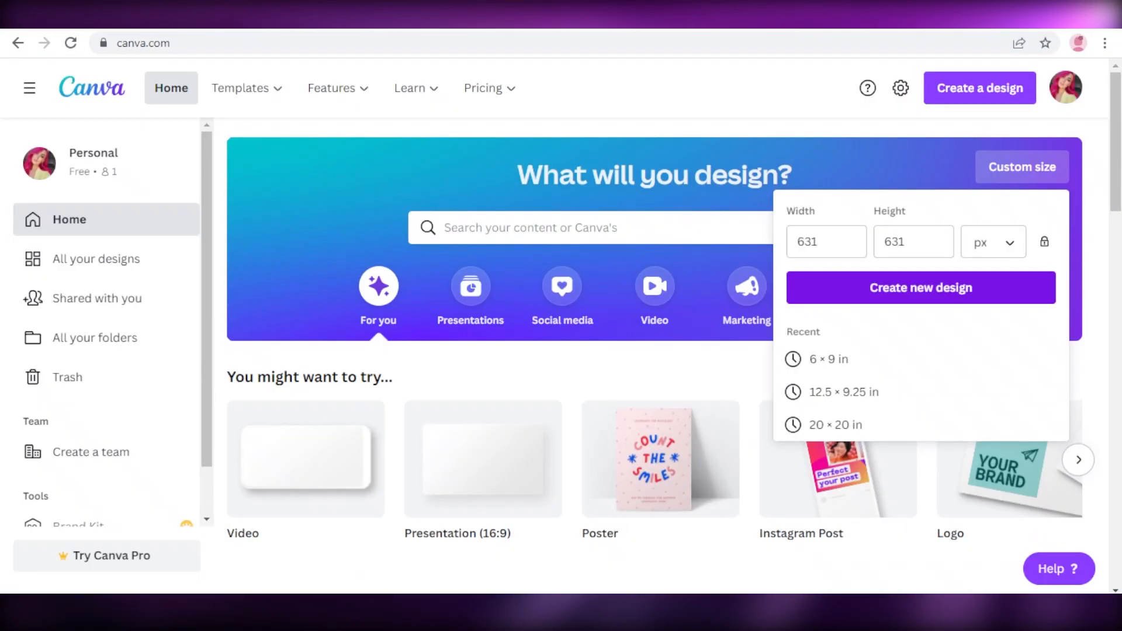
left_click(943, 145)
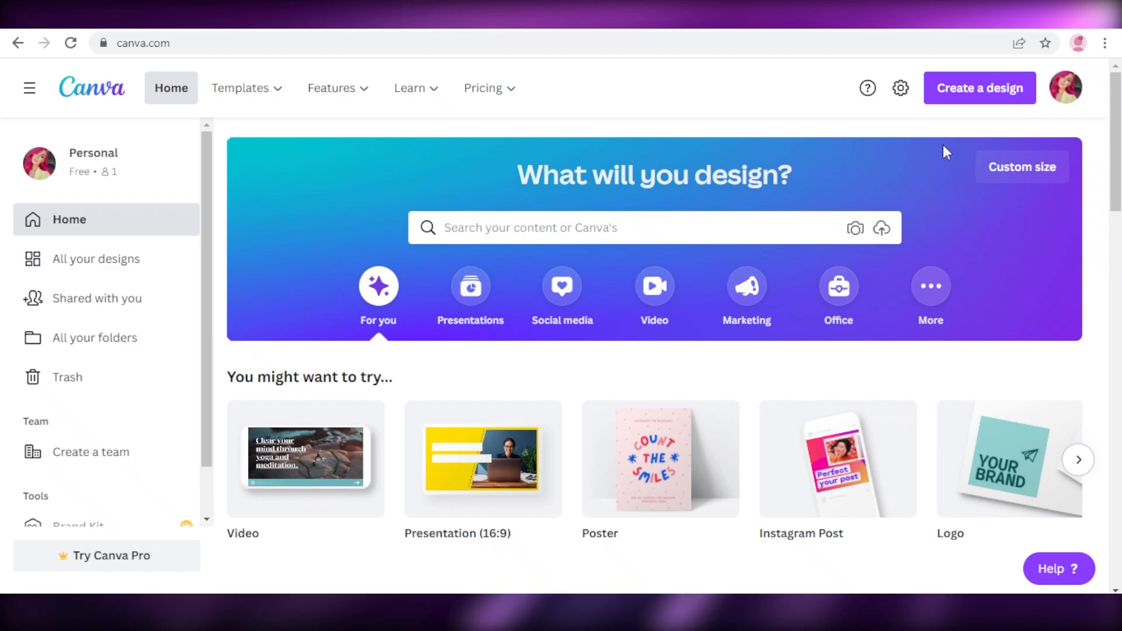
scroll(939, 185, "down", 4)
scroll(940, 190, "down", 4)
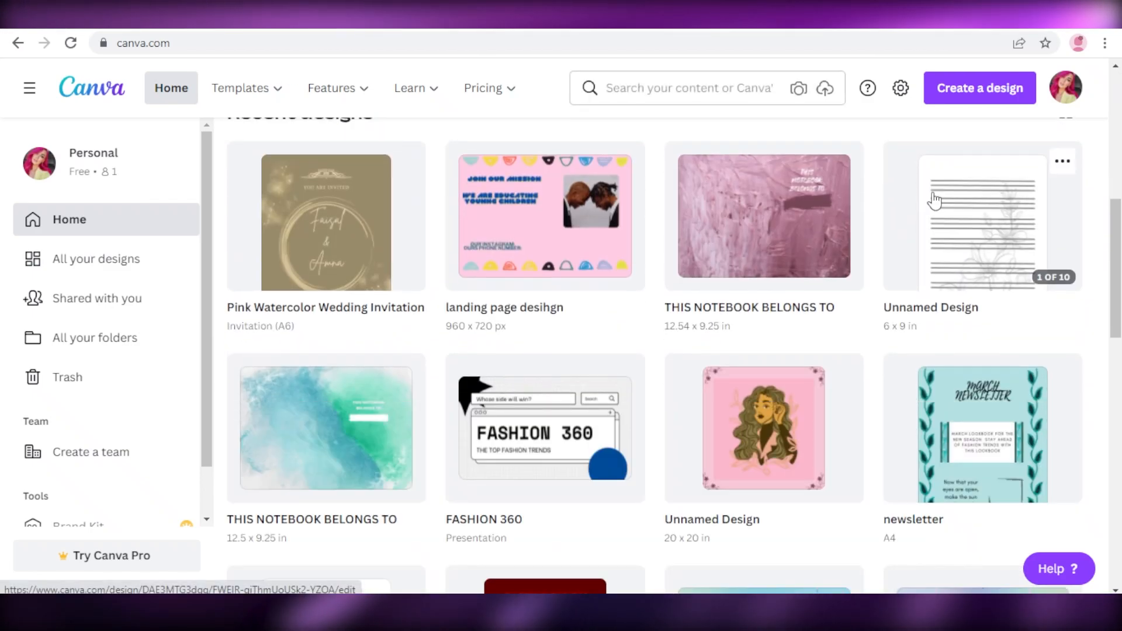
scroll(865, 253, "up", 8)
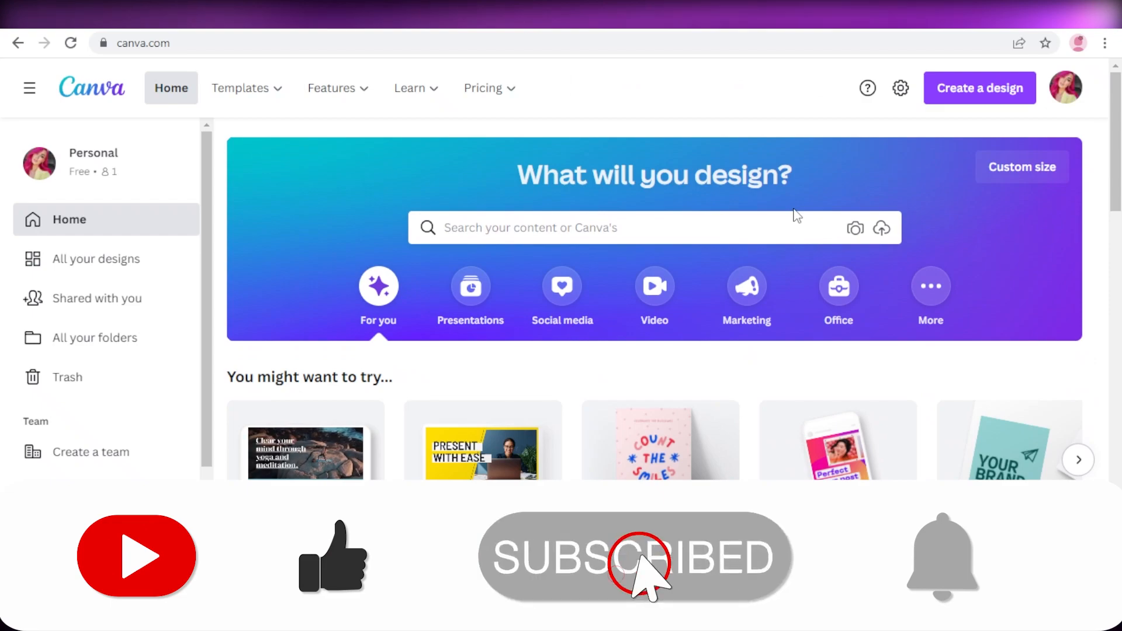